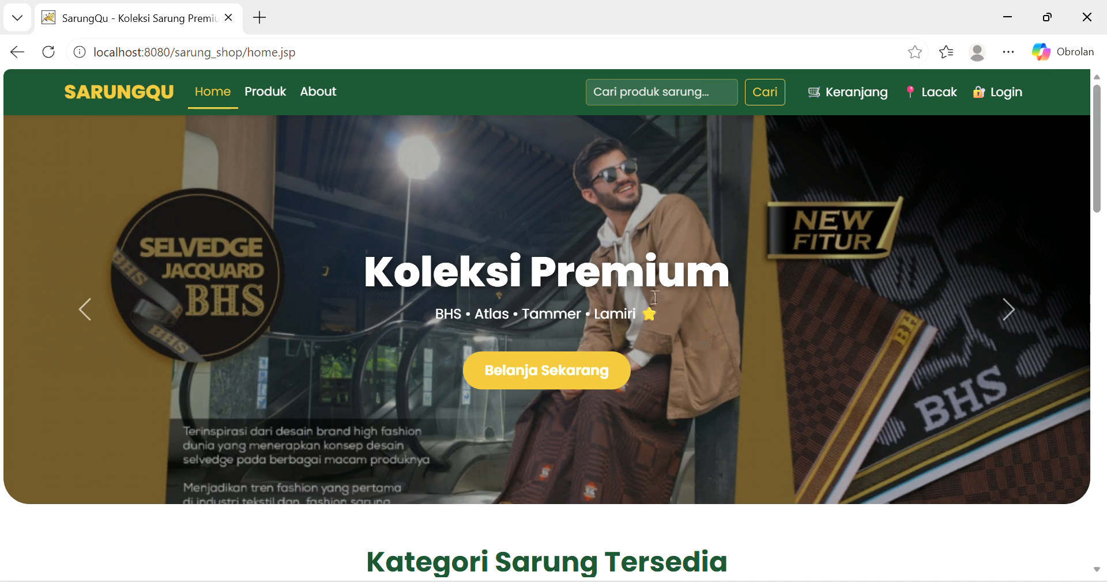
# - Go to the SarungQu login page using the Login link in the top navigation
pyautogui.click(996, 92)
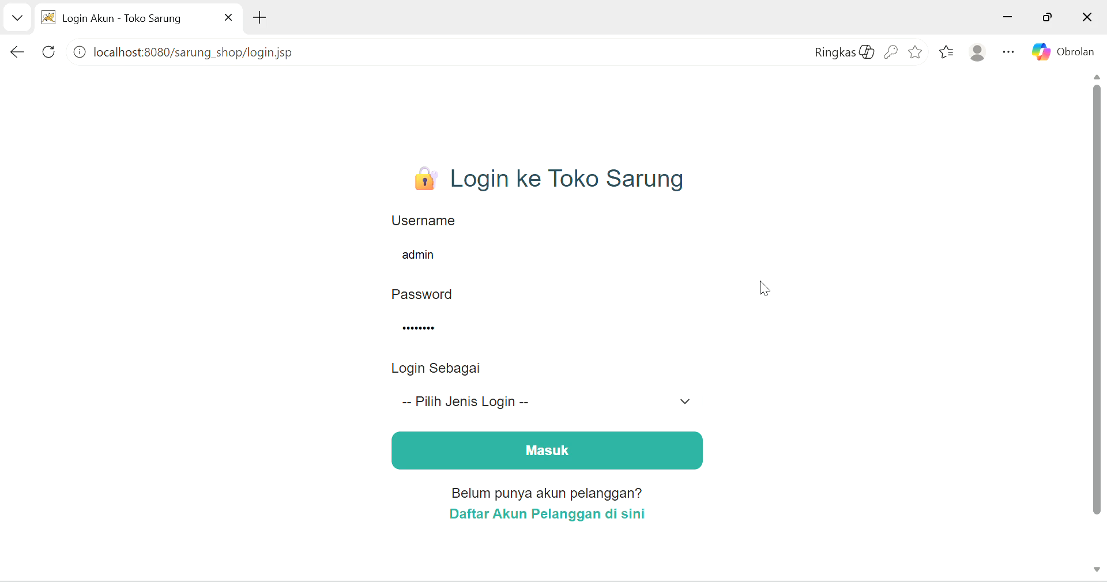
pyautogui.click(525, 518)
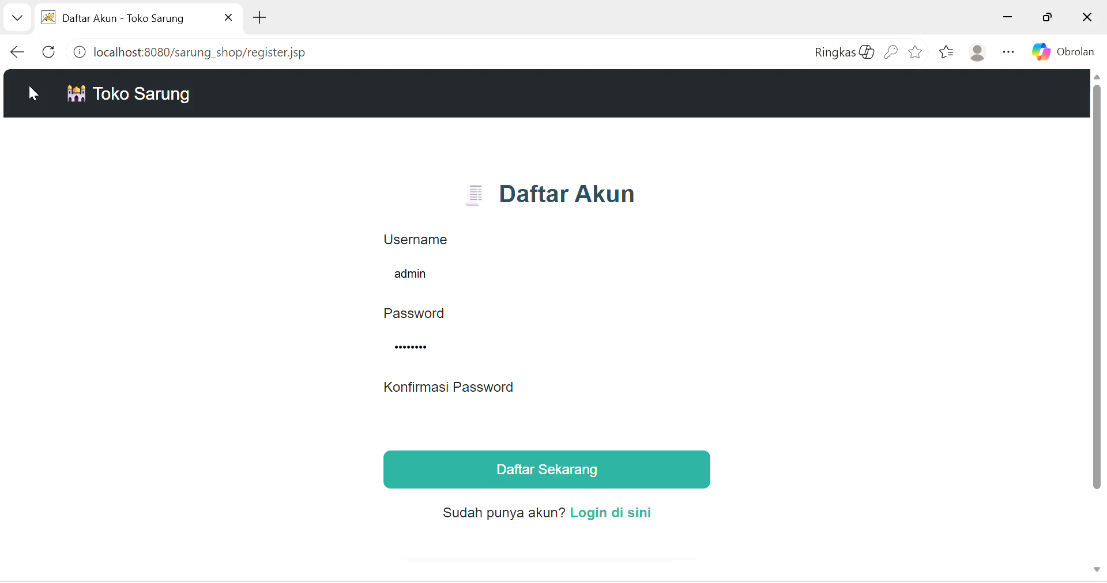
pyautogui.click(16, 53)
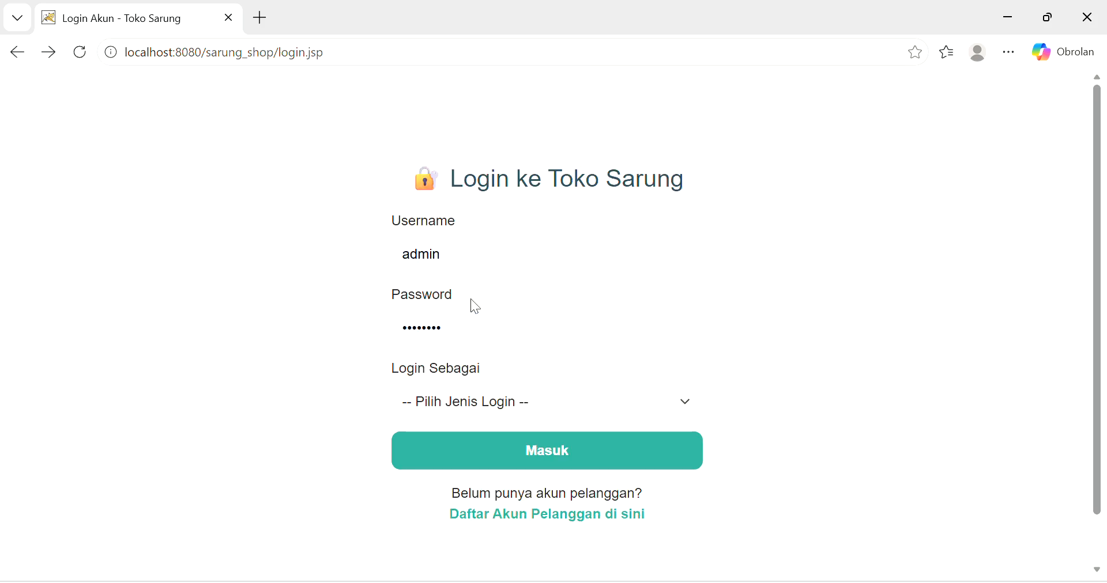
# - Fill in the saved customer credentials and attempt login as Admin Toko, which fails
pyautogui.click(458, 258)
pyautogui.press('BackSpace')
pyautogui.press('BackSpace')
pyautogui.press('BackSpace')
pyautogui.press('BackSpace')
pyautogui.press('BackSpace')
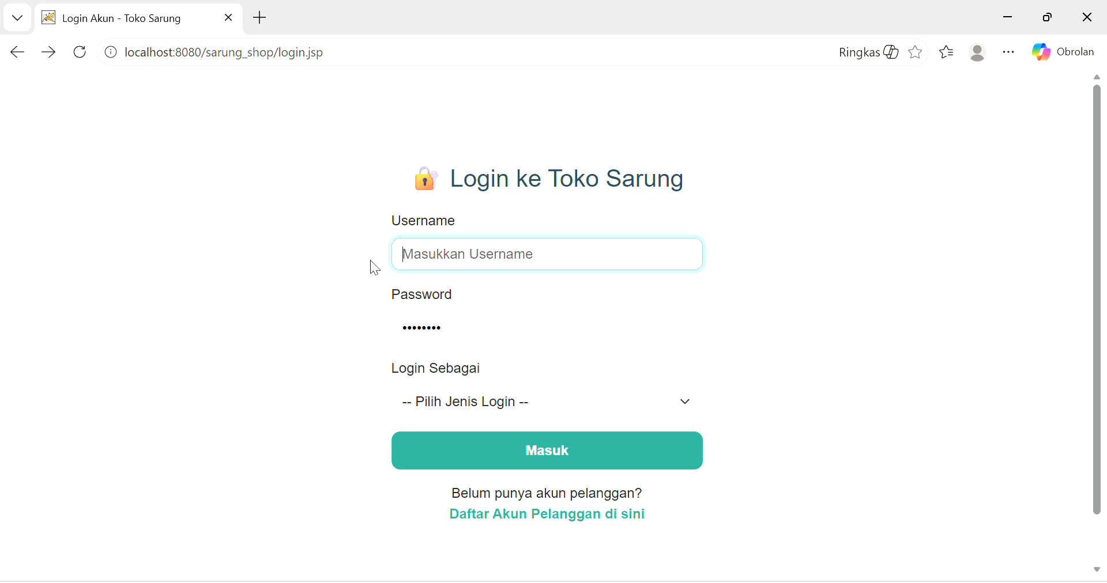
pyautogui.press('Tab')
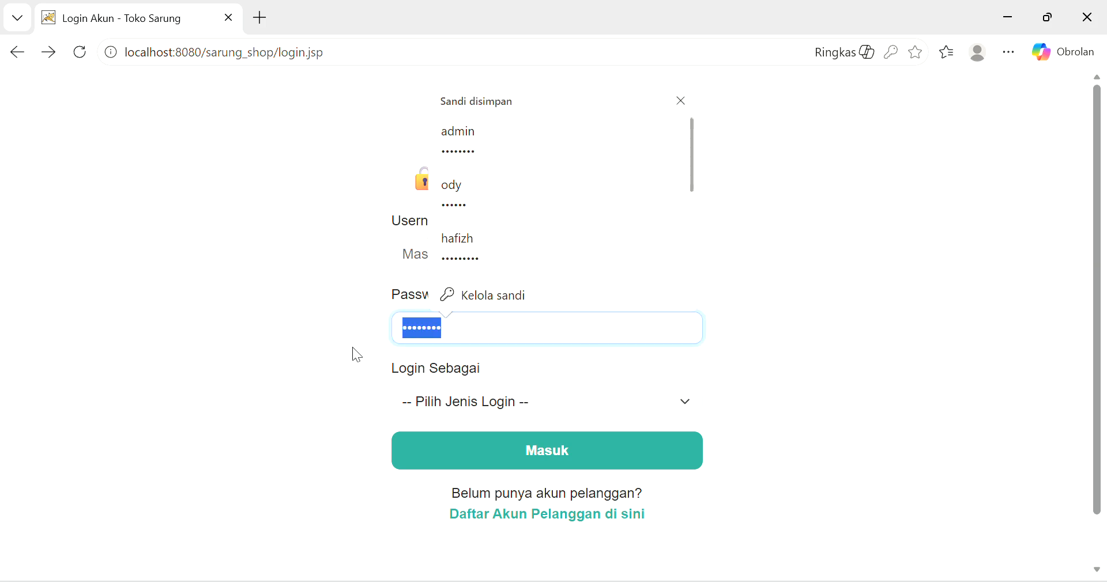
pyautogui.click(458, 188)
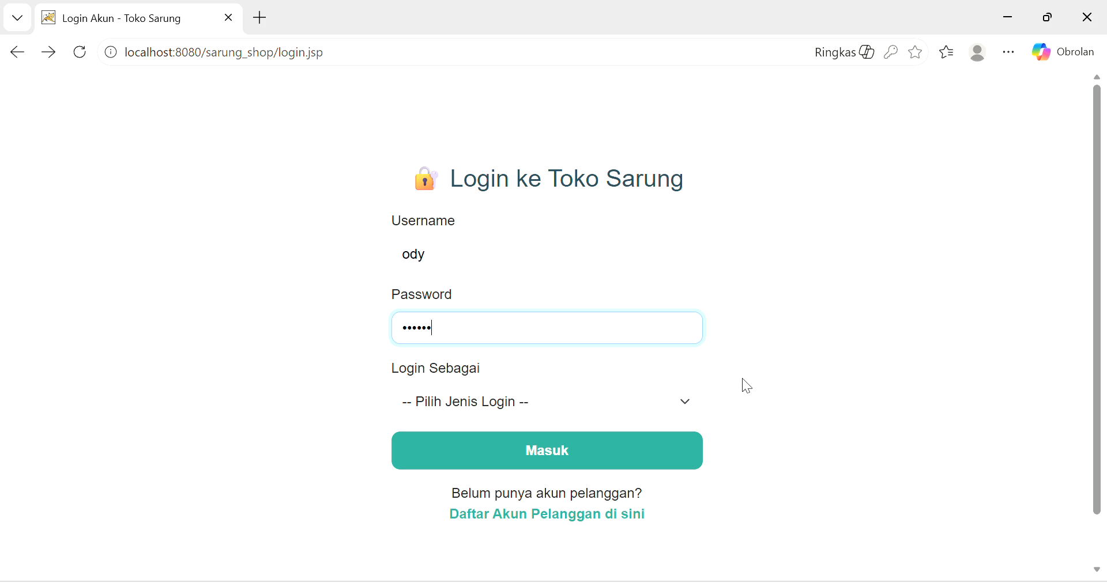
pyautogui.click(687, 397)
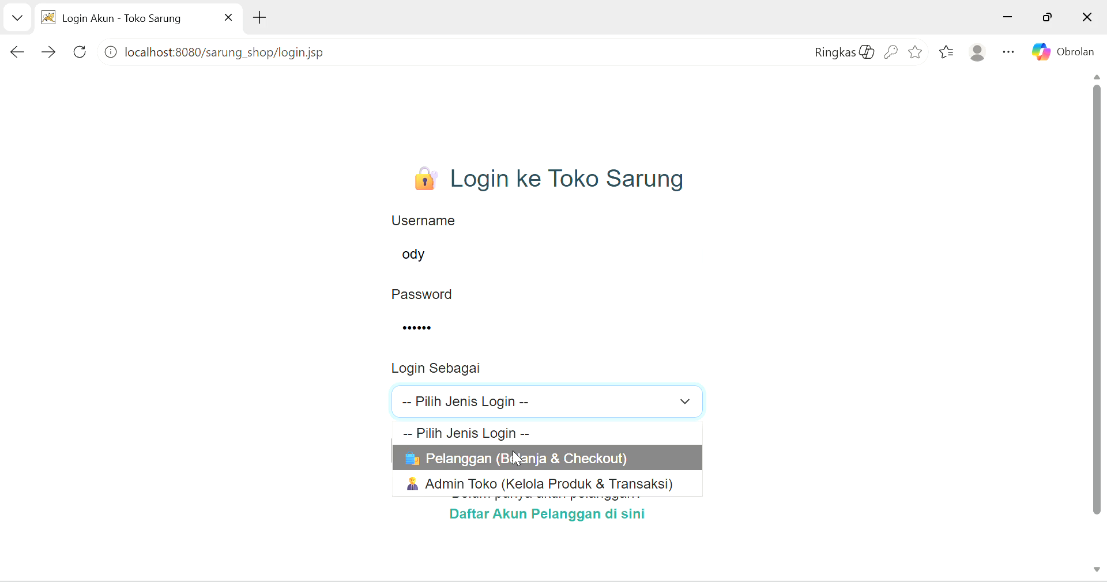
pyautogui.click(497, 485)
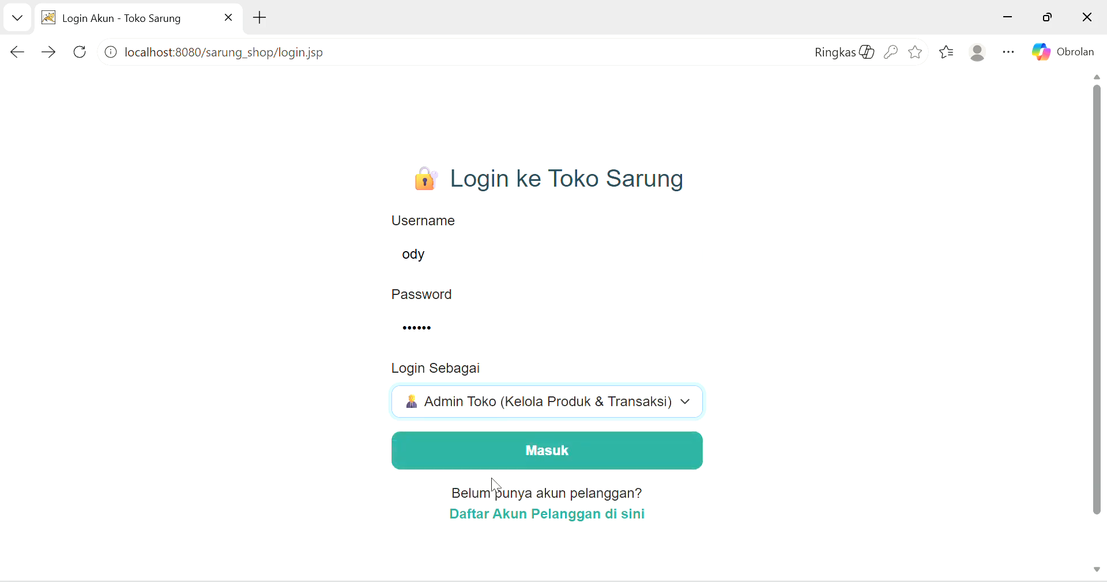
pyautogui.click(497, 455)
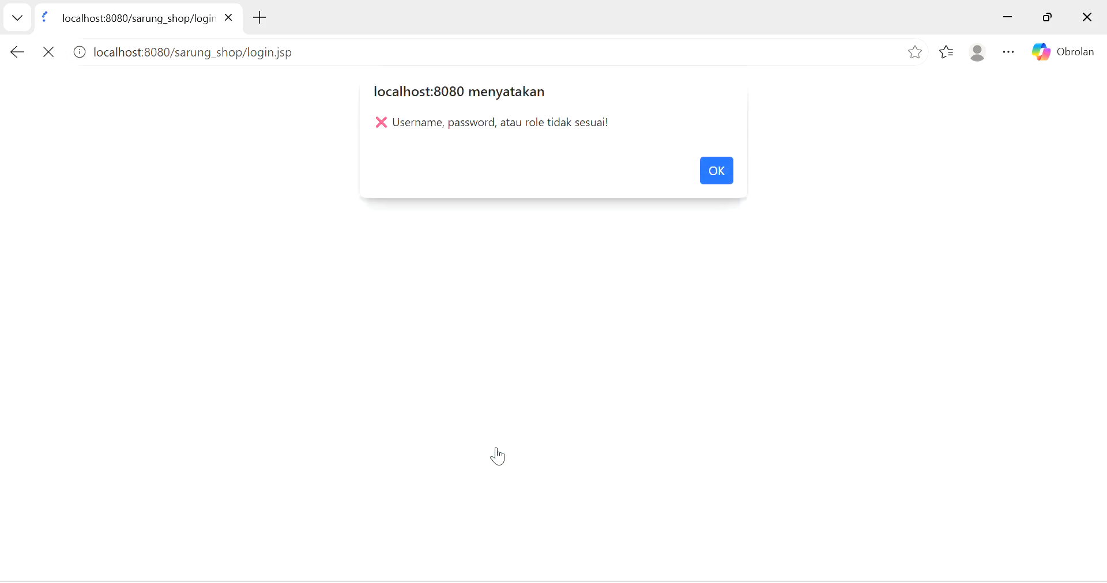
pyautogui.click(713, 172)
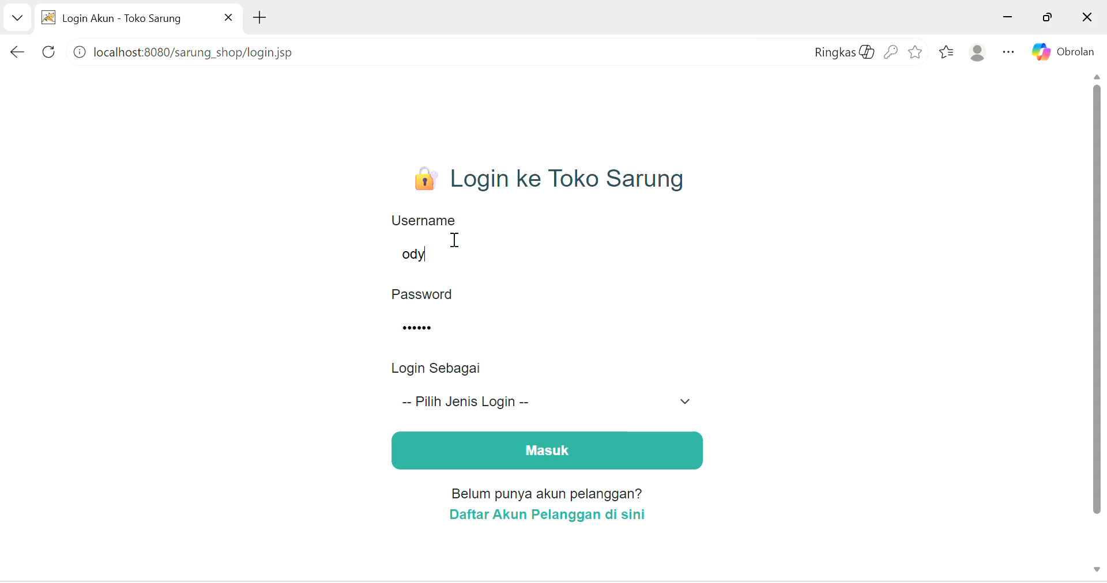
# - Retry the login with Login Sebagai set to Pelanggan and acknowledge the success alert
pyautogui.click(494, 252)
pyautogui.click(749, 292)
pyautogui.click(675, 410)
pyautogui.click(519, 461)
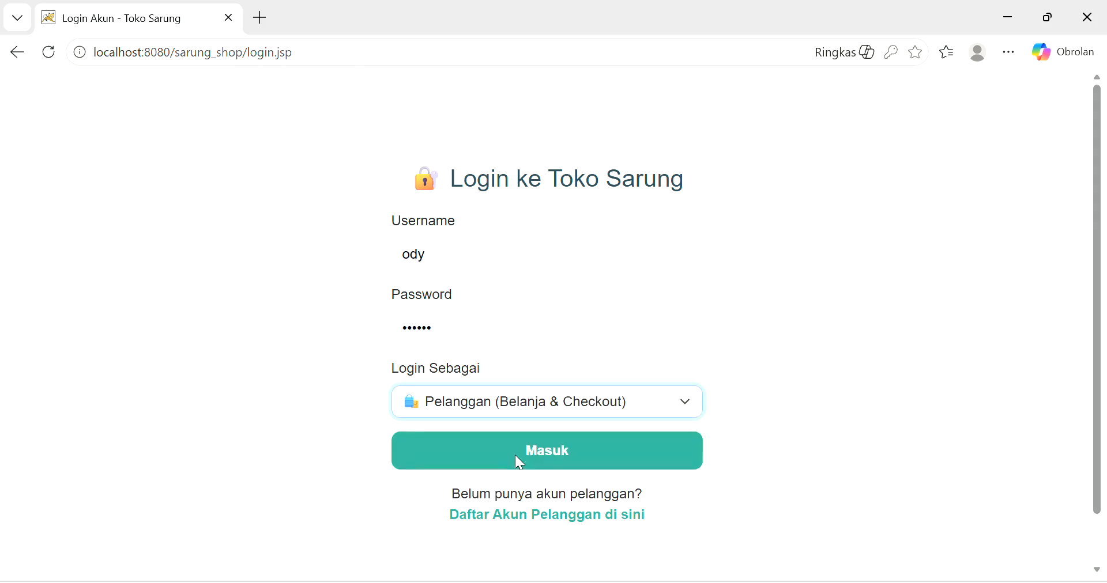
pyautogui.click(519, 464)
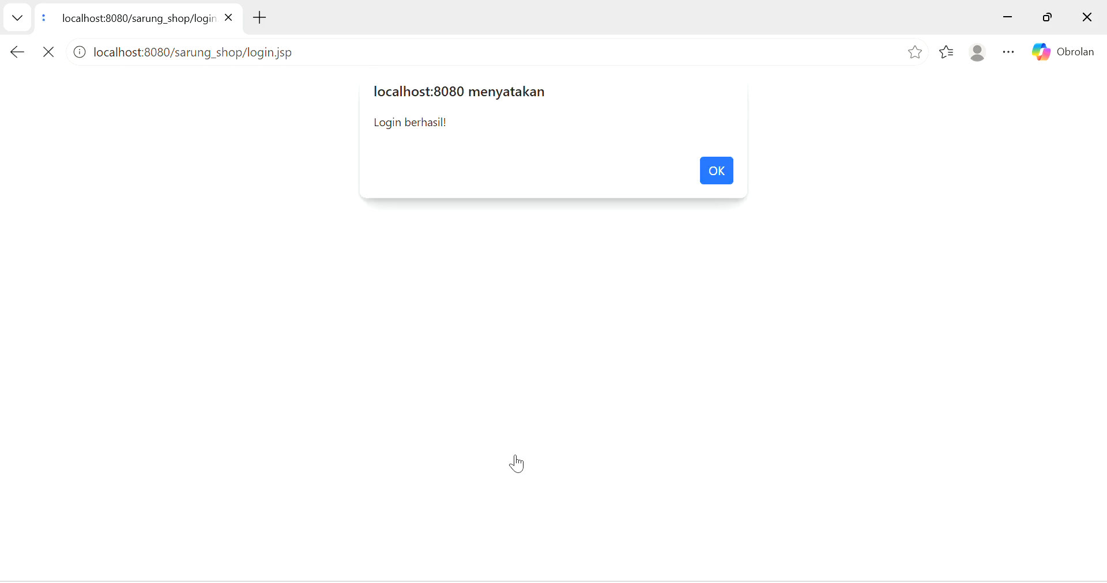
pyautogui.click(725, 166)
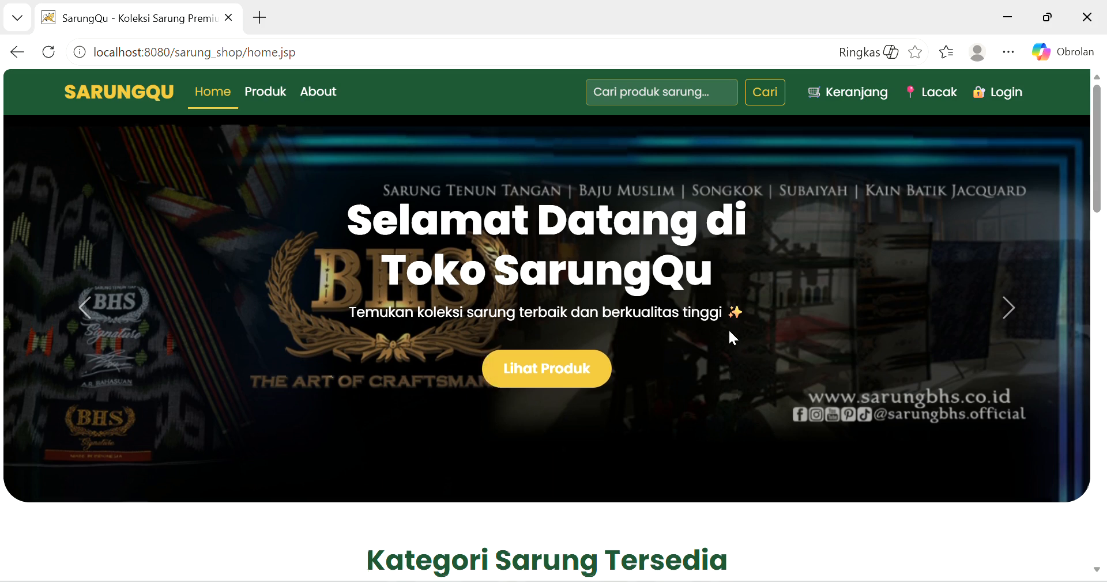
pyautogui.scroll(-3, 729, 332)
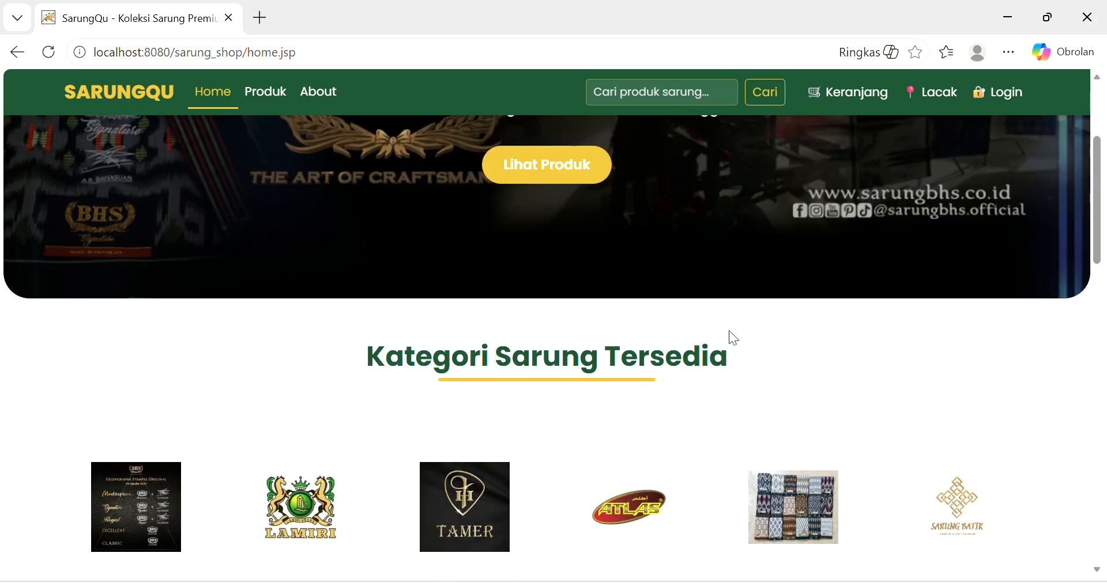
pyautogui.scroll(-2, 729, 332)
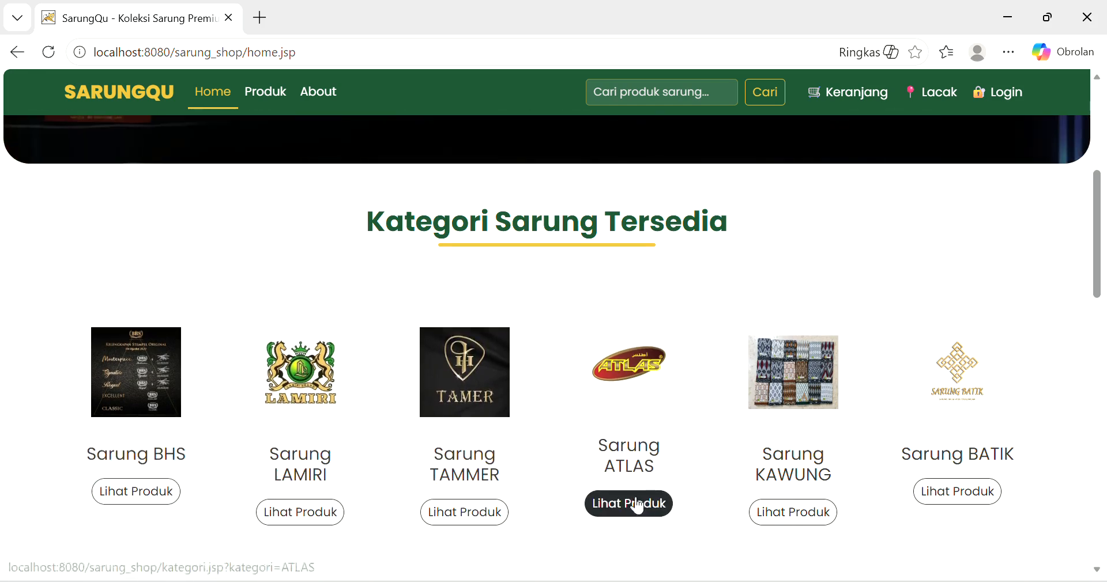
pyautogui.scroll(6, 413, 408)
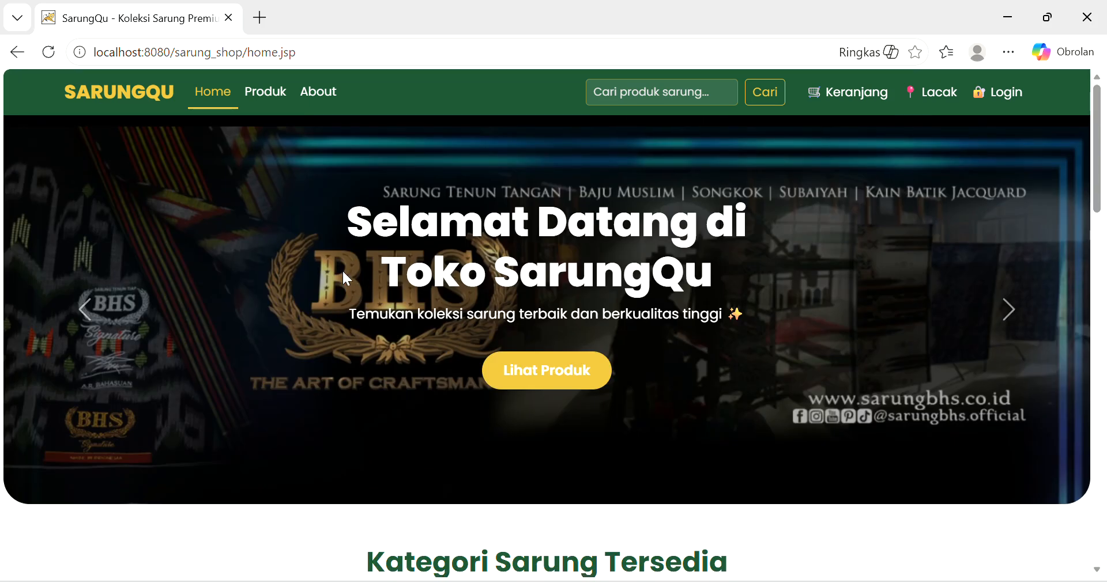
pyautogui.click(312, 98)
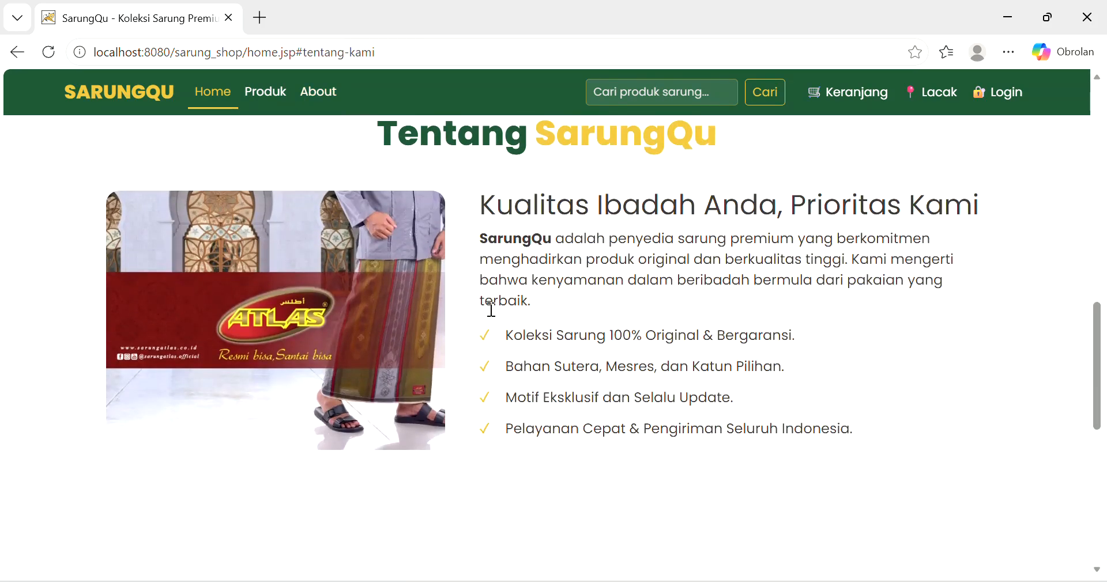
pyautogui.scroll(2, 490, 310)
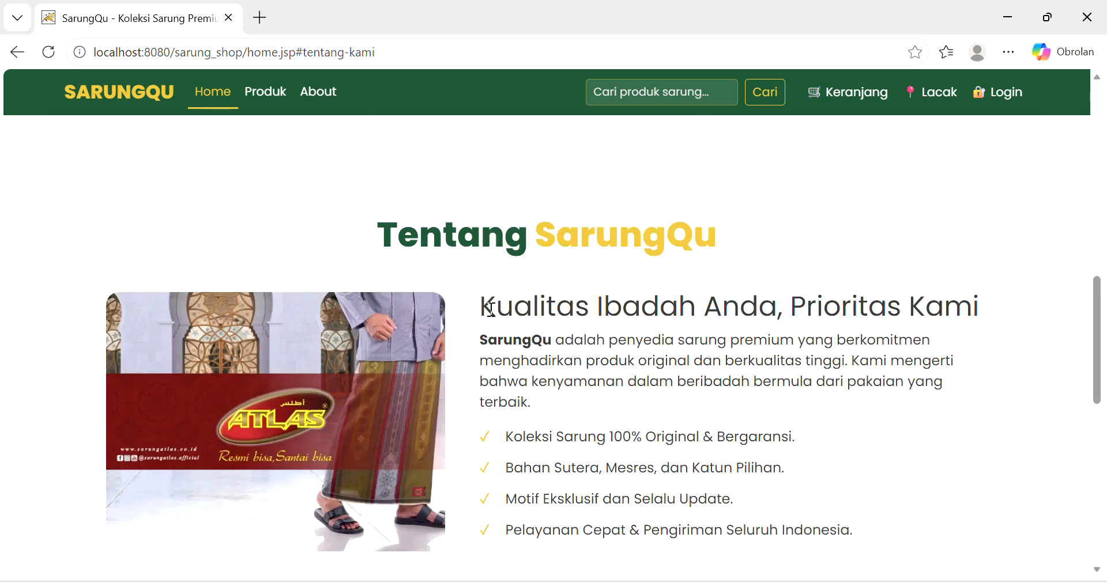
pyautogui.scroll(-7, 491, 310)
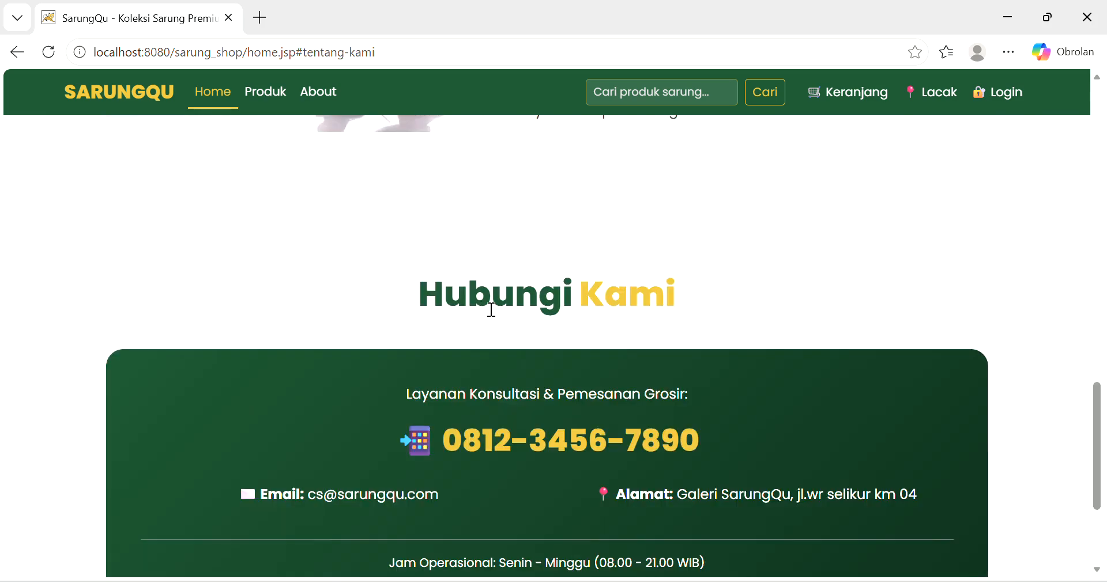
pyautogui.scroll(-1, 490, 310)
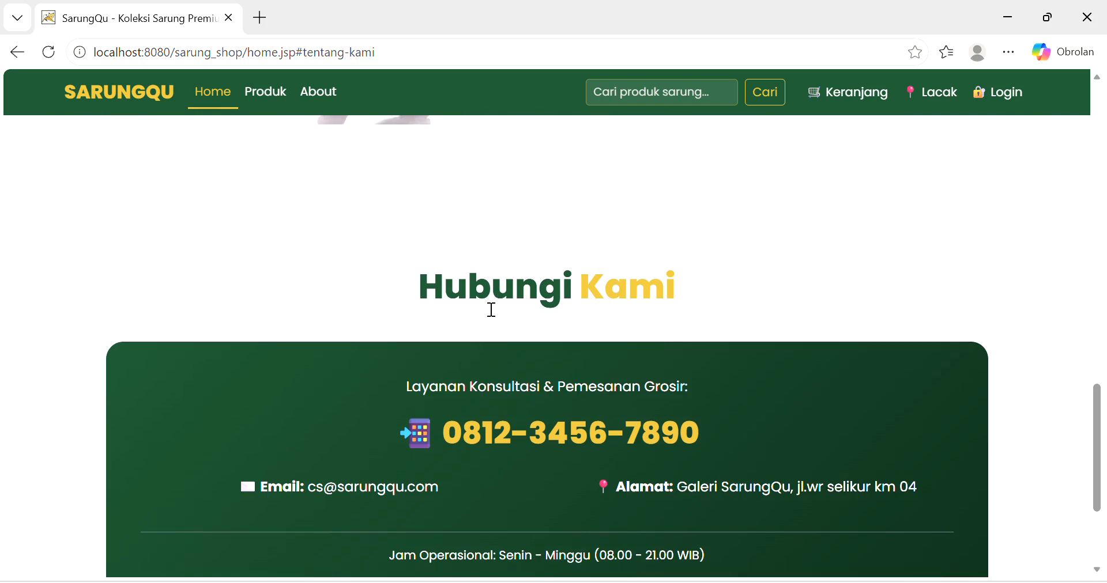
pyautogui.scroll(-3, 491, 310)
pyautogui.scroll(1, 490, 311)
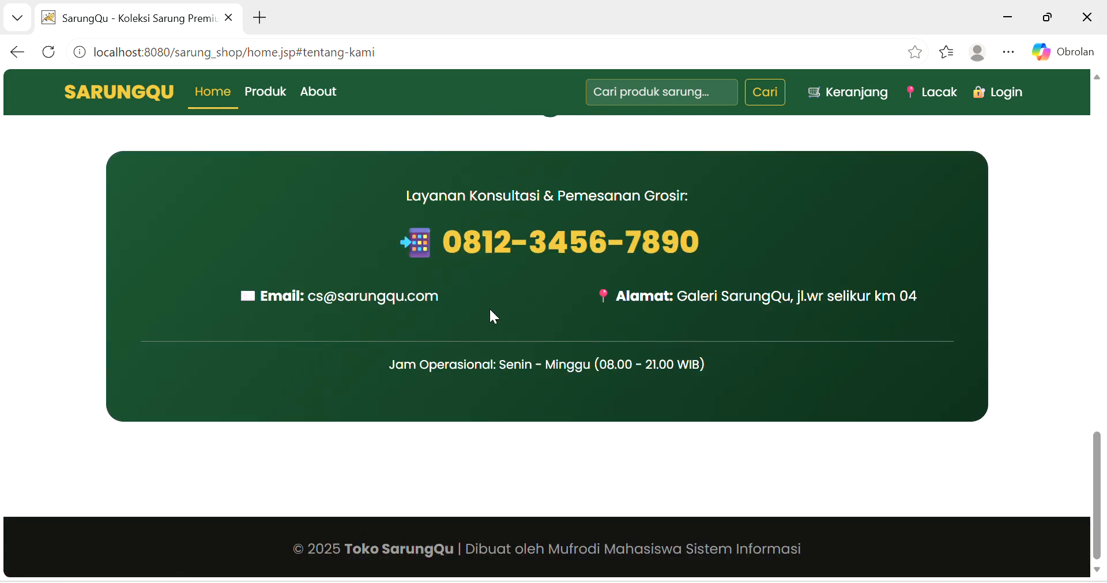
pyautogui.scroll(1, 490, 311)
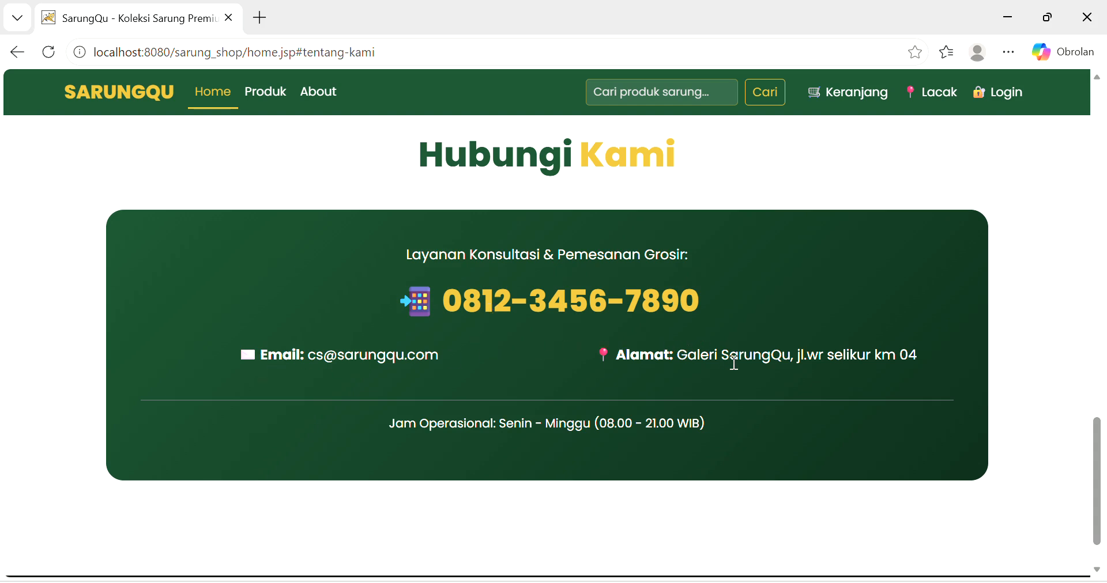
pyautogui.scroll(20, 734, 363)
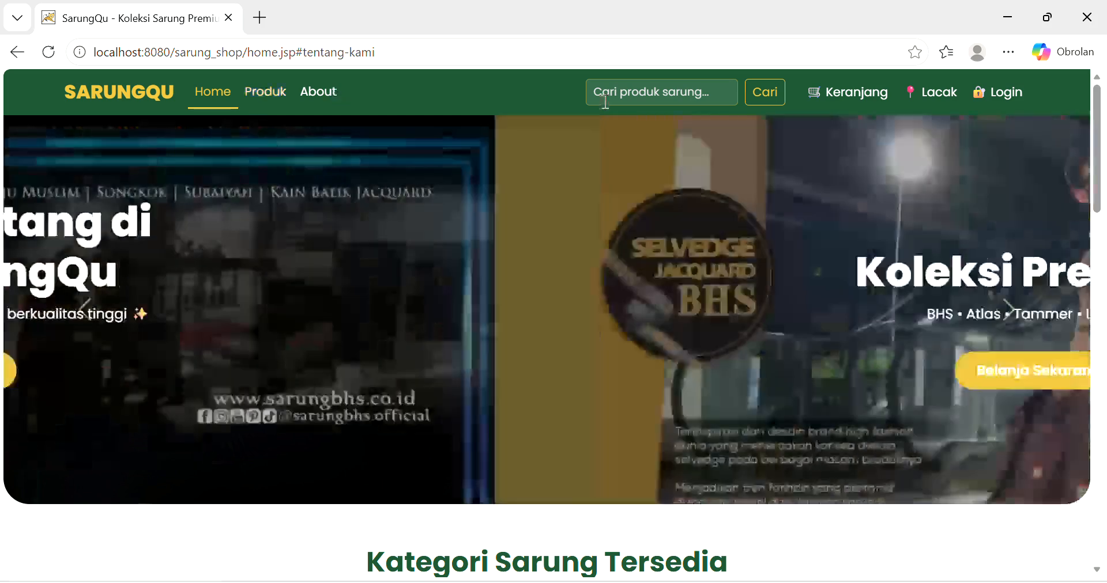
pyautogui.click(605, 98)
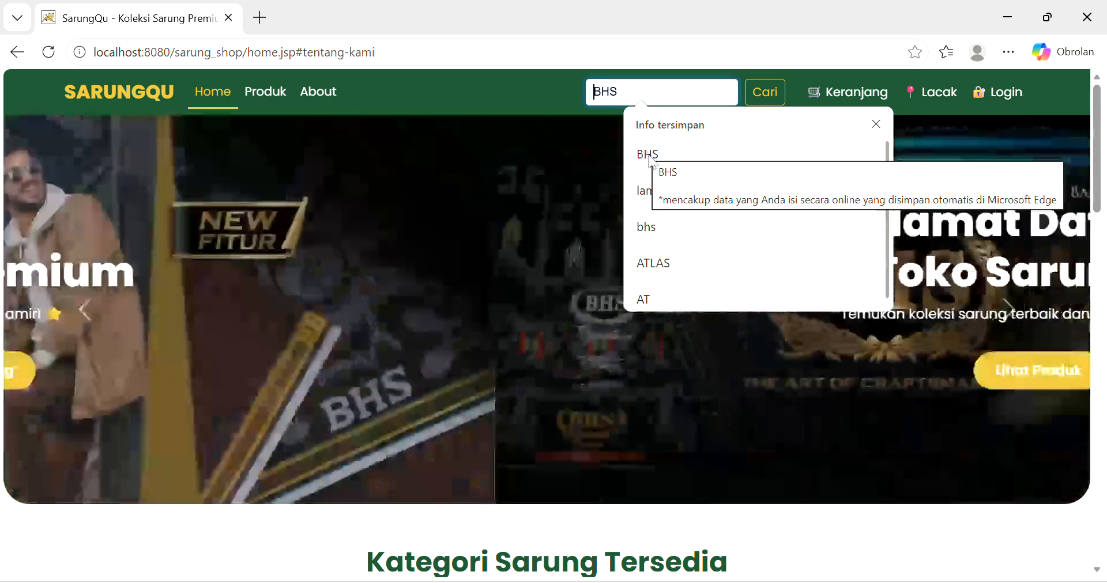
pyautogui.click(649, 156)
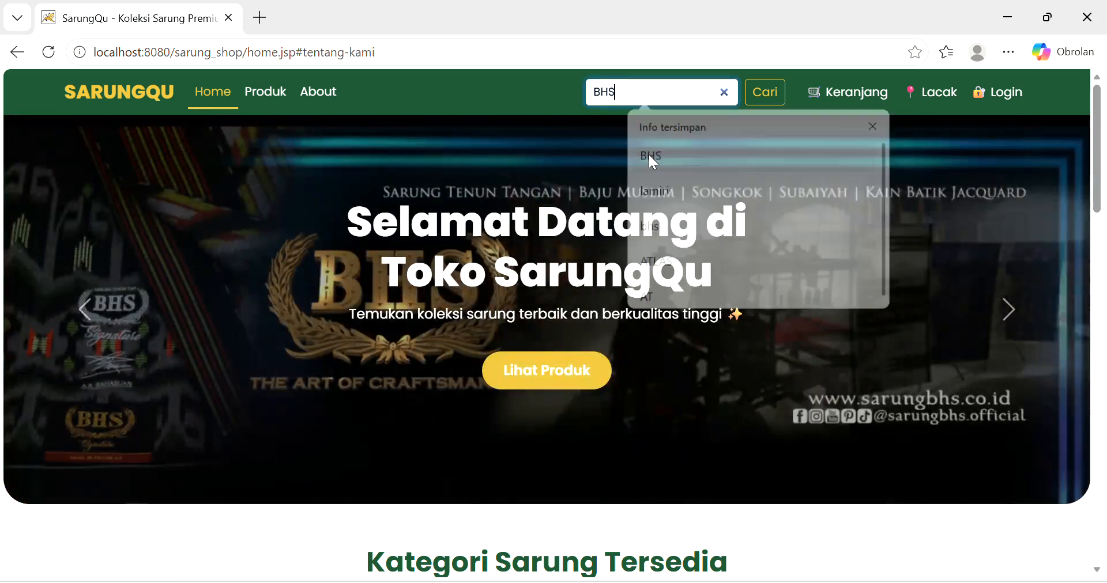
pyautogui.click(749, 101)
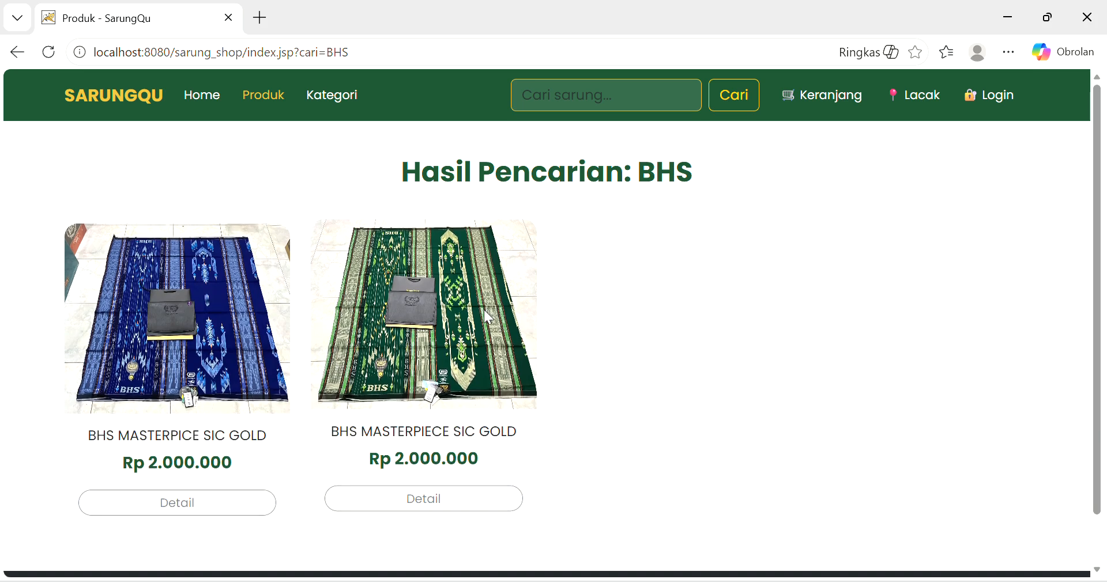
pyautogui.click(17, 54)
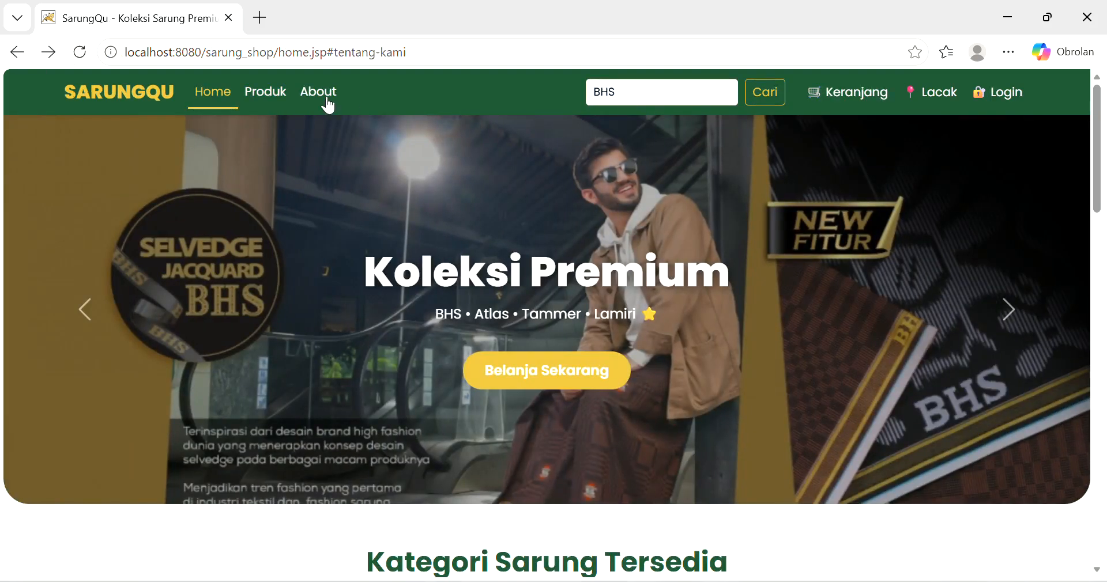
# - Open the Produk catalogue and scroll to the TAMER 420 and LAMIRI SGE cards
pyautogui.click(274, 99)
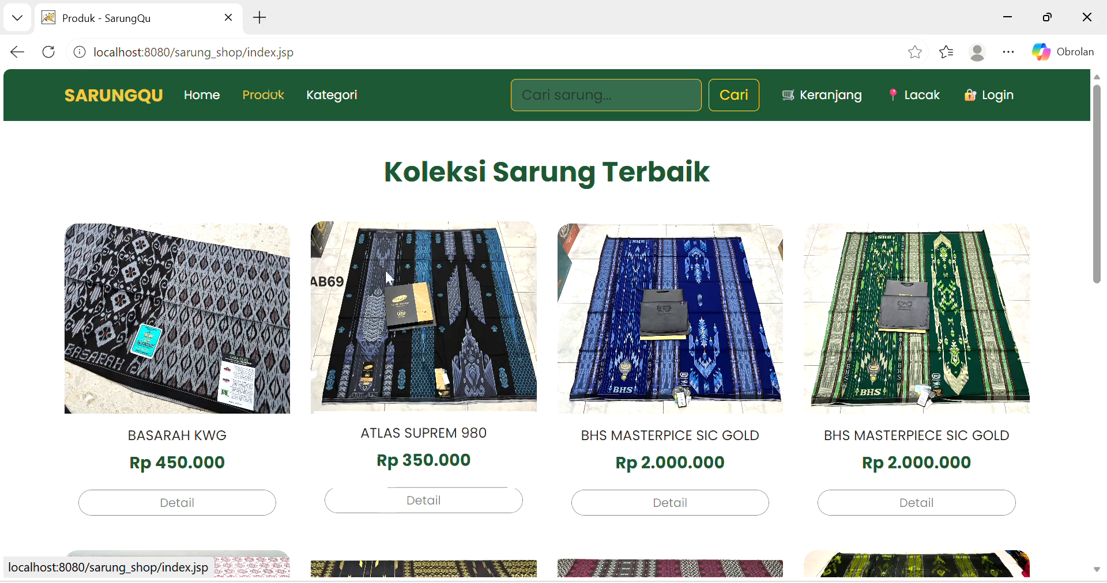
pyautogui.scroll(-3, 387, 270)
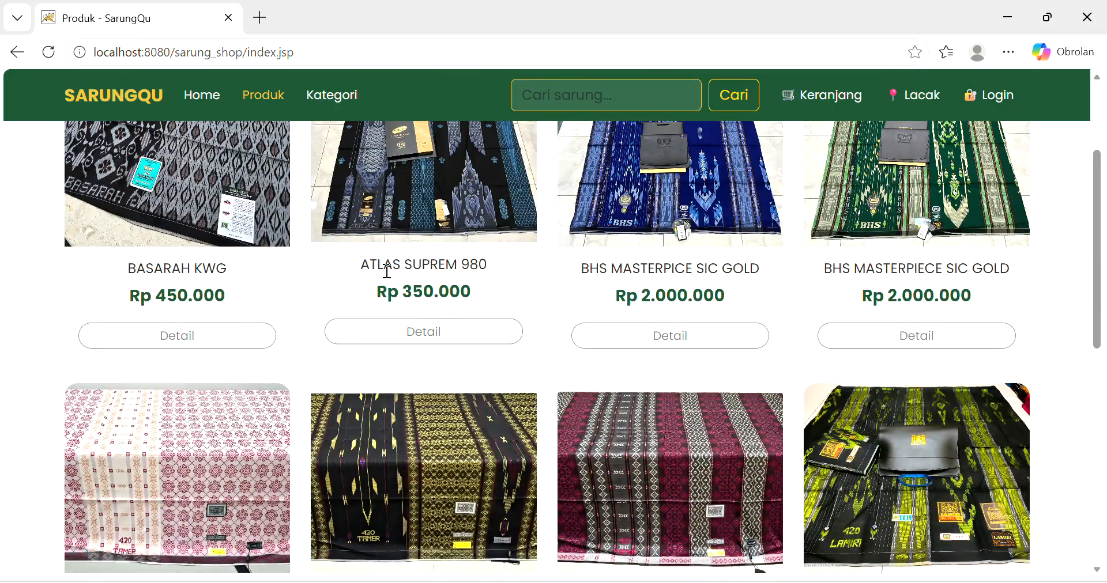
pyautogui.scroll(3, 539, 368)
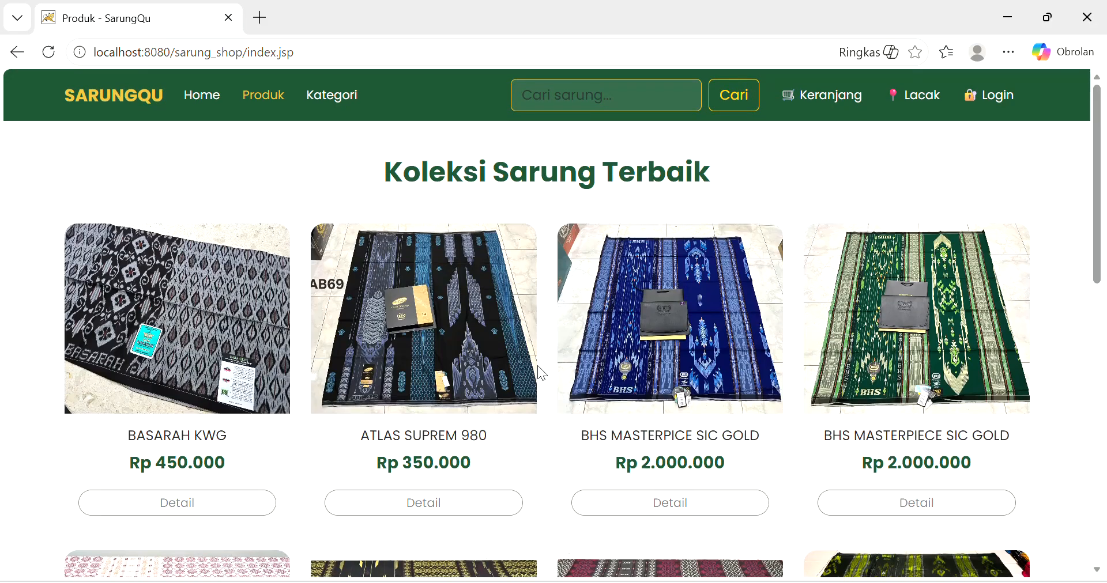
pyautogui.scroll(-3, 538, 367)
pyautogui.scroll(3, 539, 369)
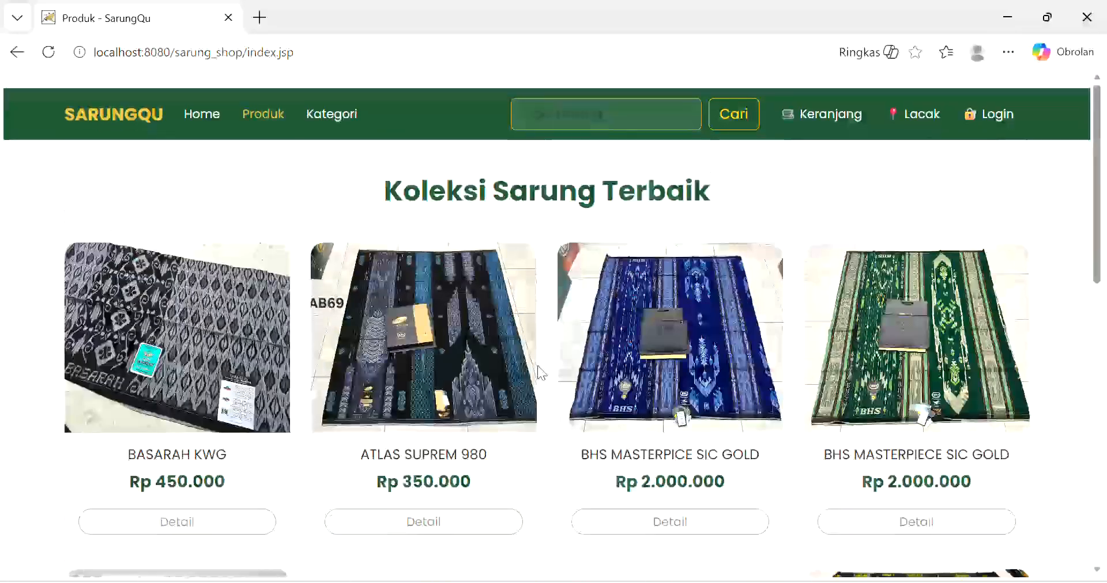
pyautogui.scroll(-2, 831, 411)
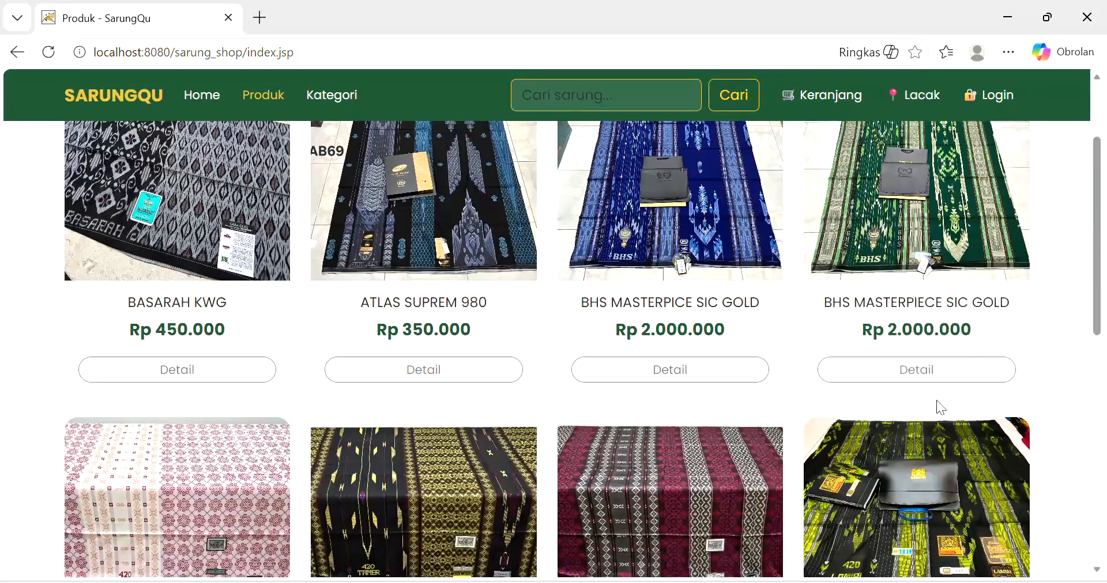
pyautogui.scroll(-5, 902, 388)
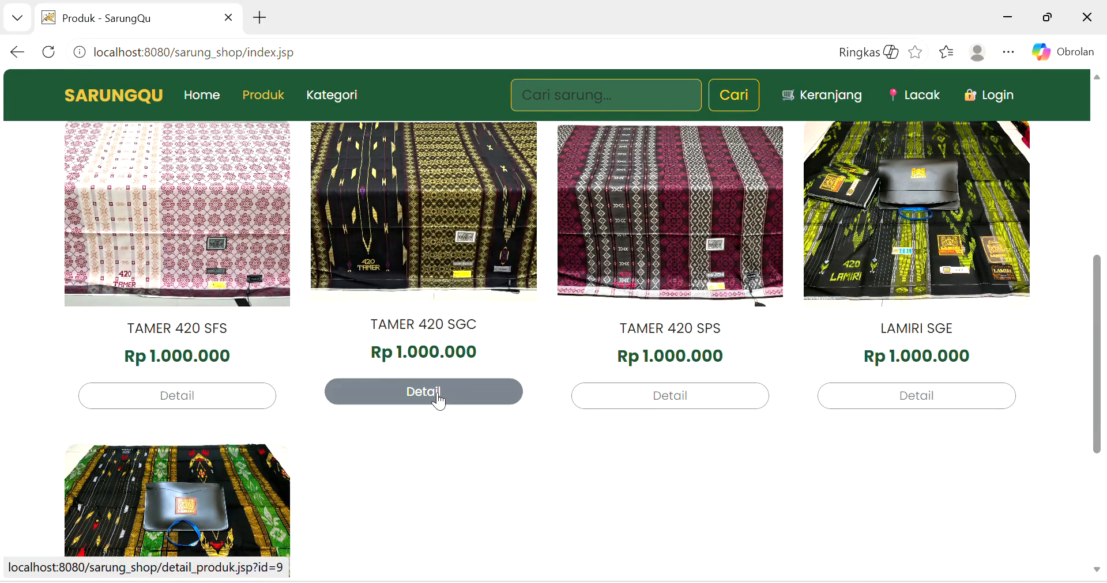
pyautogui.scroll(1, 438, 398)
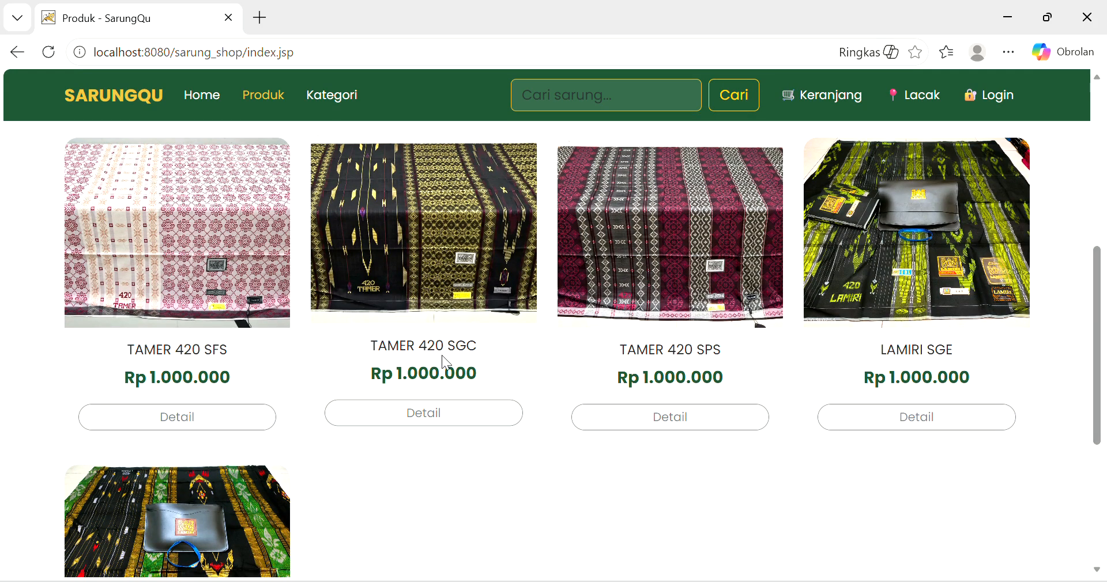
# - Open the TAMER 420 SGC detail page and add one to the cart
pyautogui.click(420, 415)
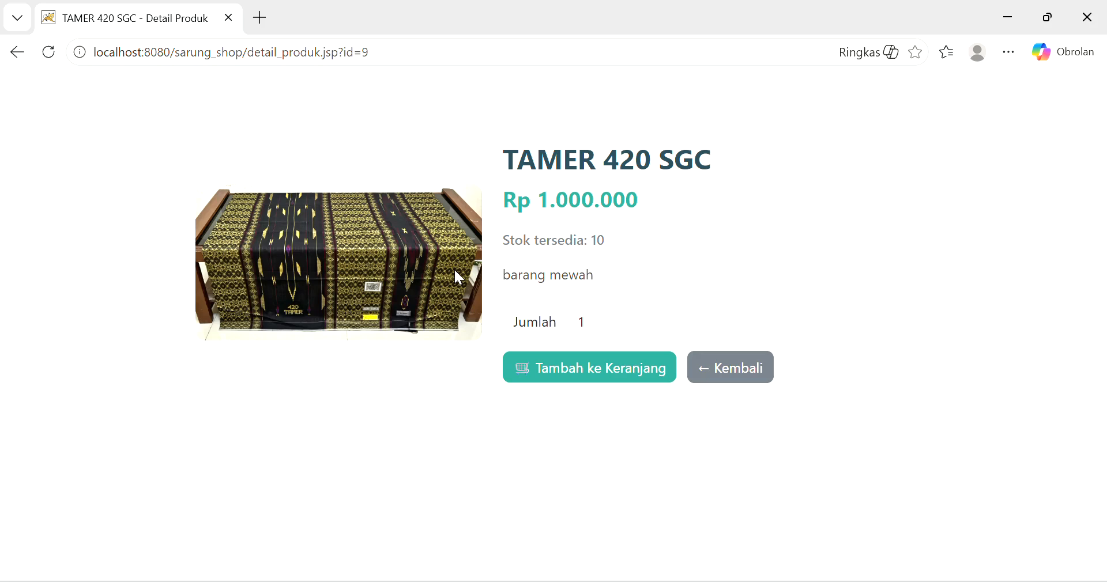
pyautogui.moveTo(595, 276); pyautogui.dragTo(508, 281)
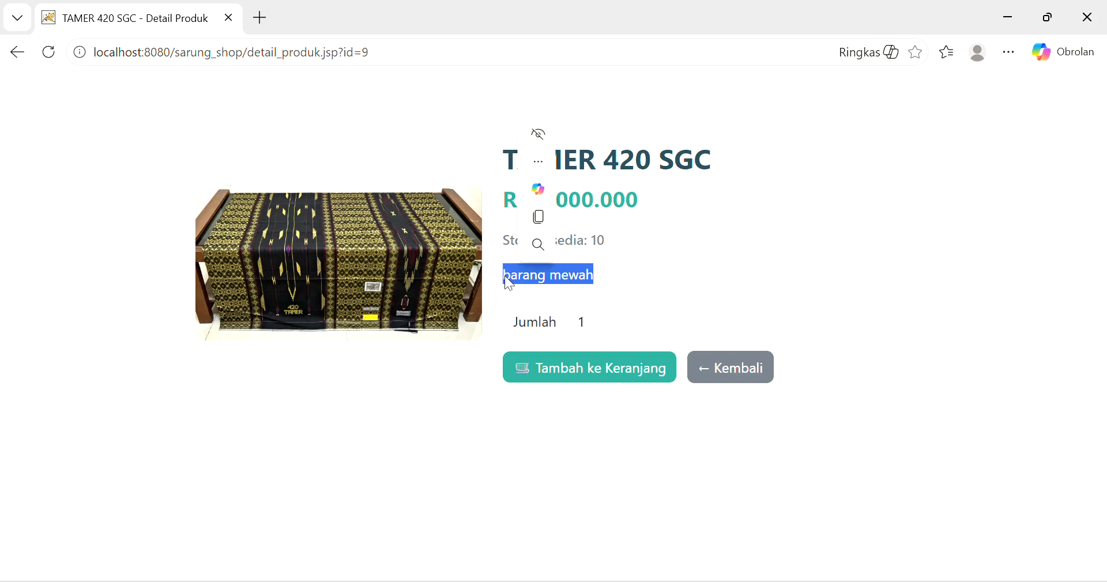
pyautogui.click(680, 275)
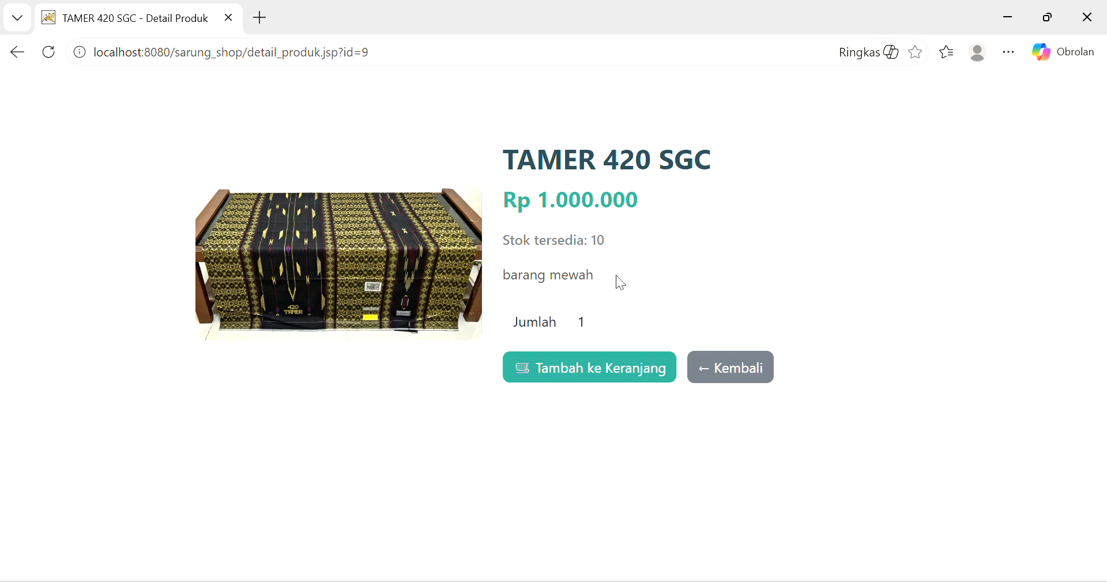
pyautogui.click(584, 381)
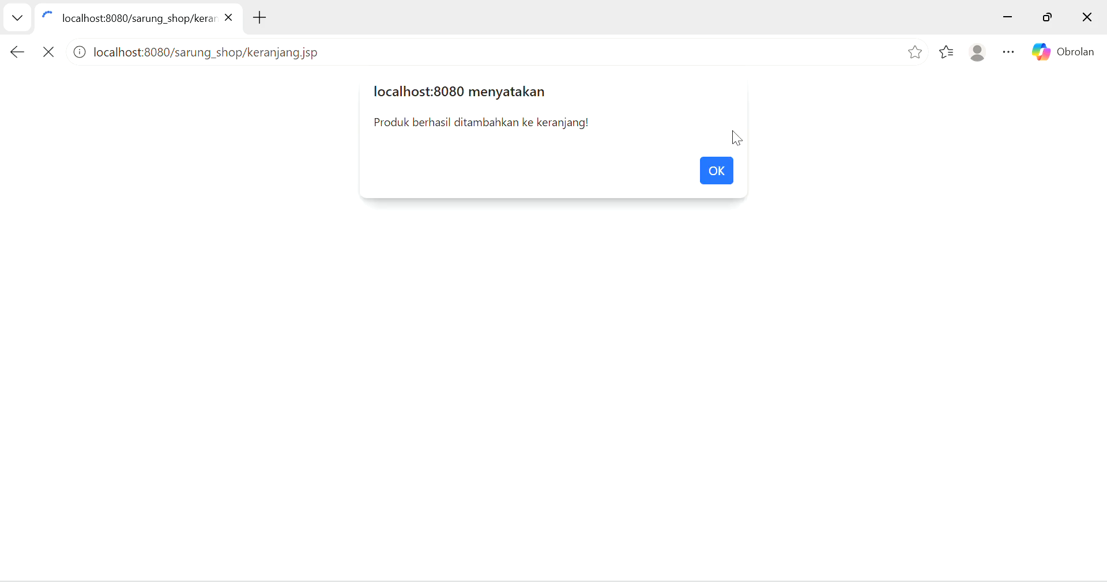
# - Dismiss the added-to-cart alert and proceed from the Rp1.000.000 cart to checkout
pyautogui.click(724, 170)
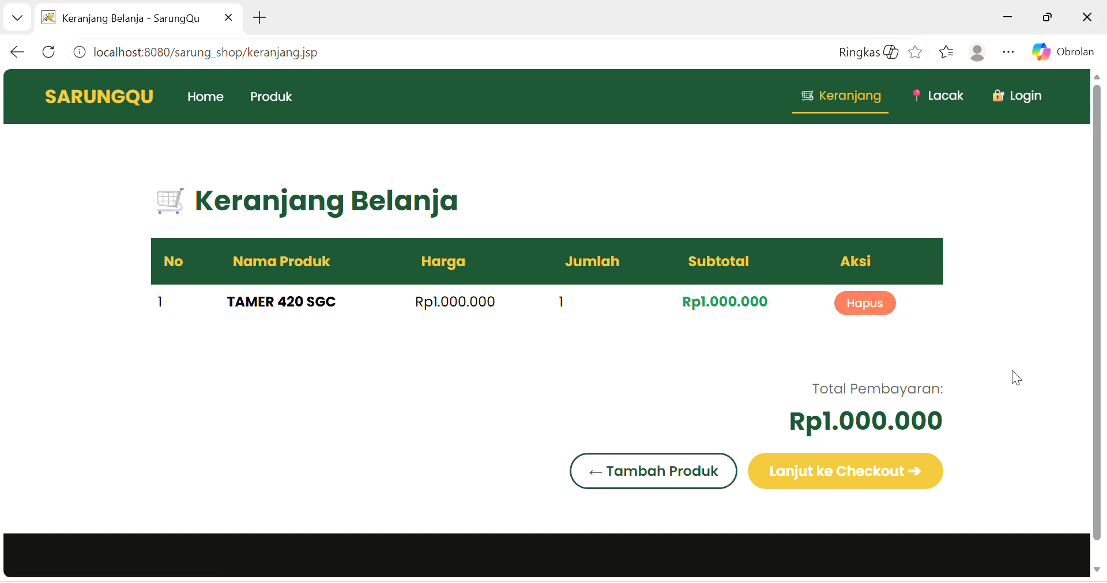
pyautogui.click(852, 477)
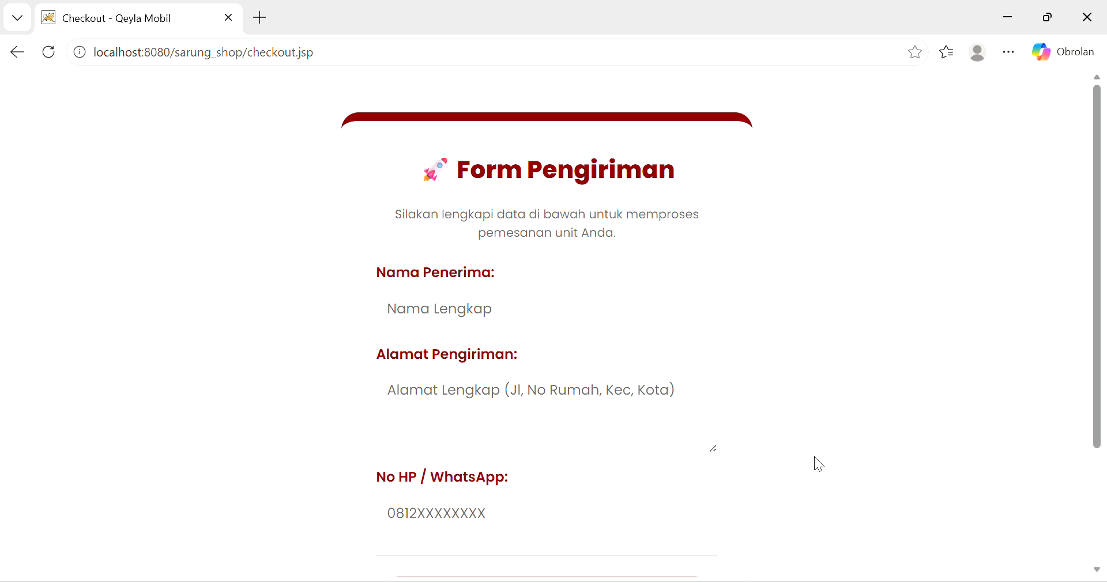
# - Autofill recipient name, phone and shipping address, then submit with SIMPAN & BAYAR SEKARANG
pyautogui.scroll(-1, 482, 291)
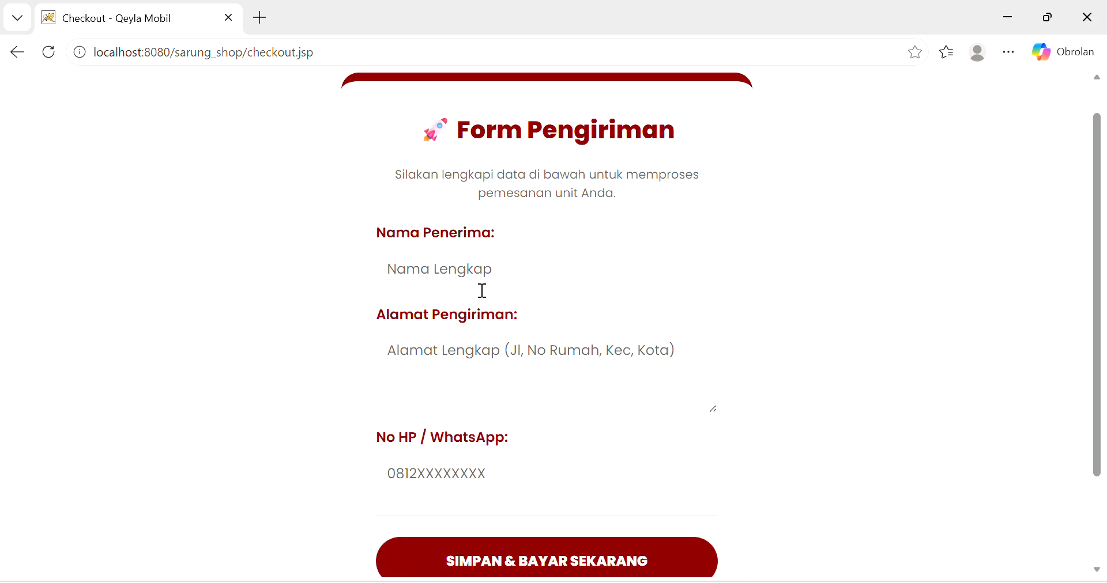
pyautogui.click(448, 270)
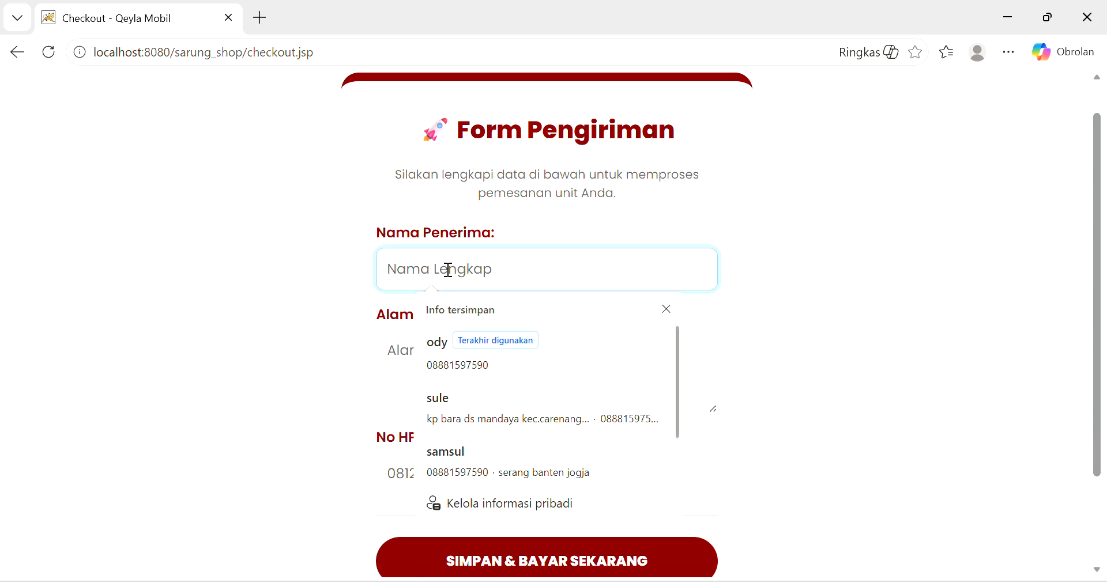
pyautogui.click(479, 347)
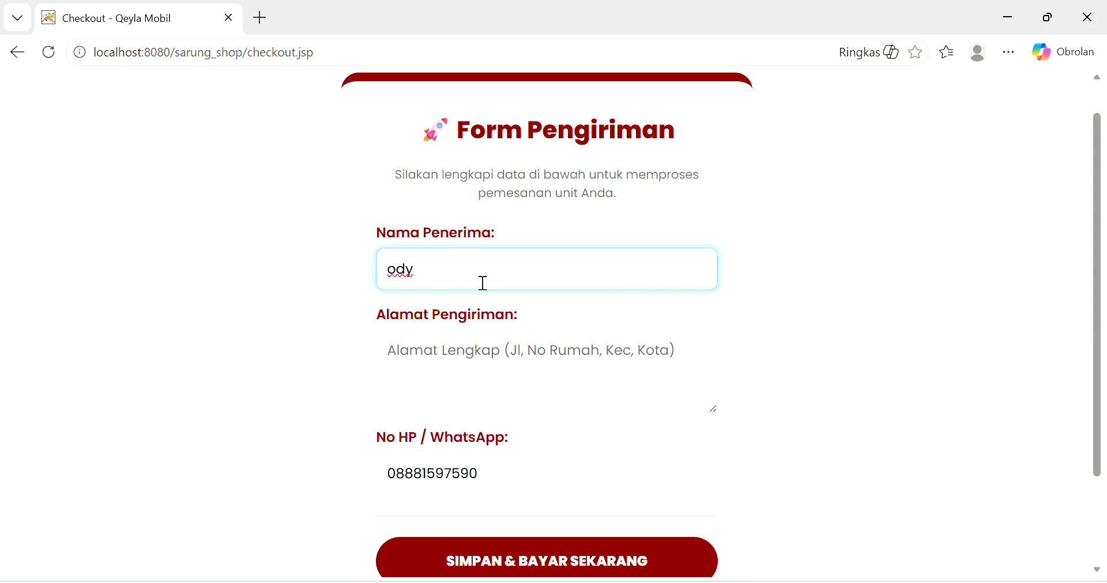
pyautogui.click(453, 352)
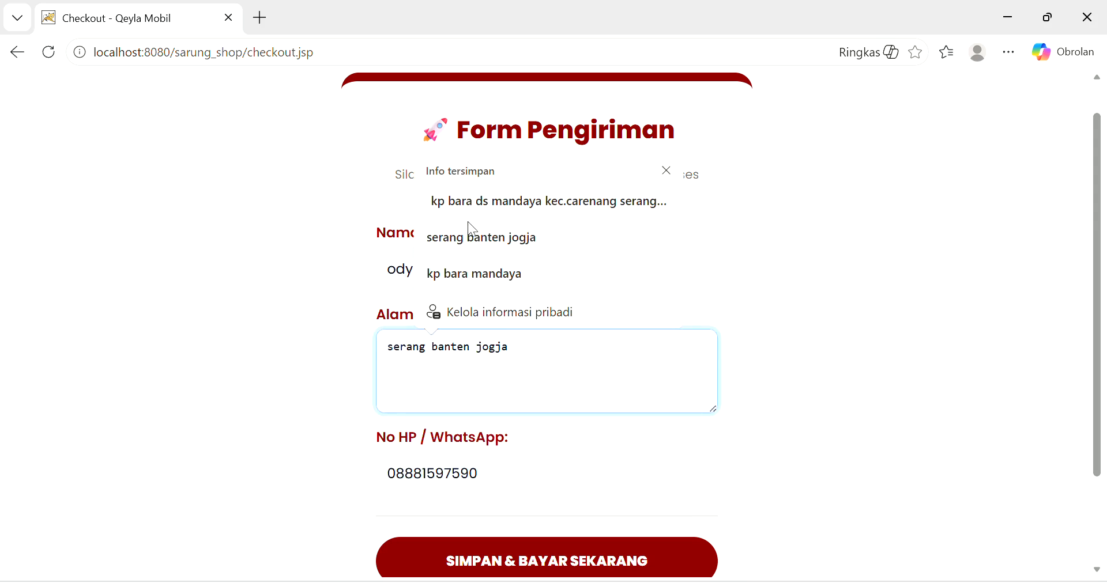
pyautogui.click(470, 212)
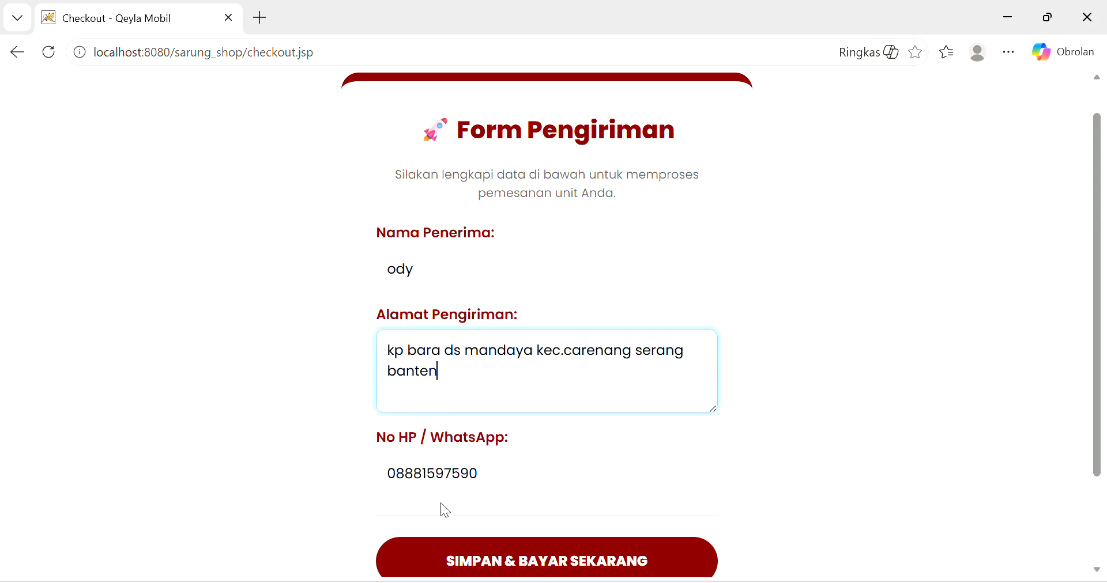
pyautogui.scroll(-2, 441, 503)
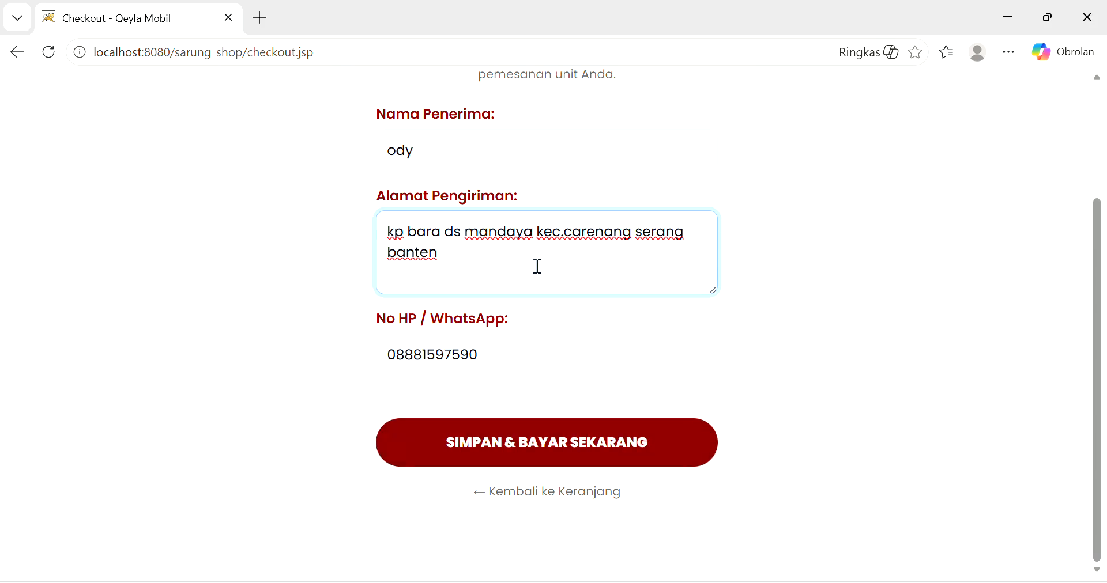
pyautogui.scroll(2, 536, 267)
pyautogui.scroll(-2, 536, 265)
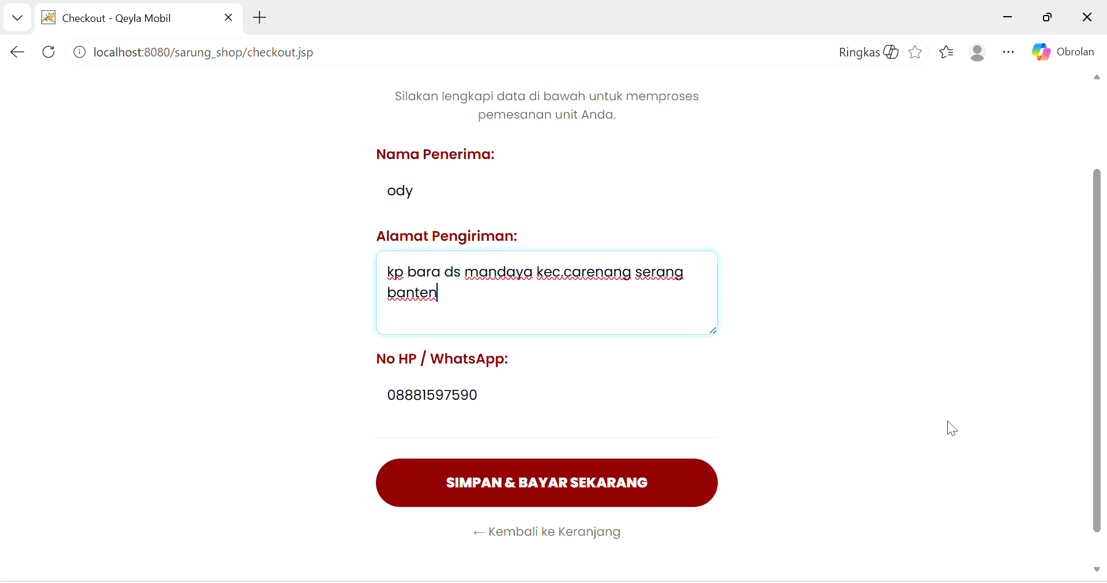
pyautogui.click(504, 496)
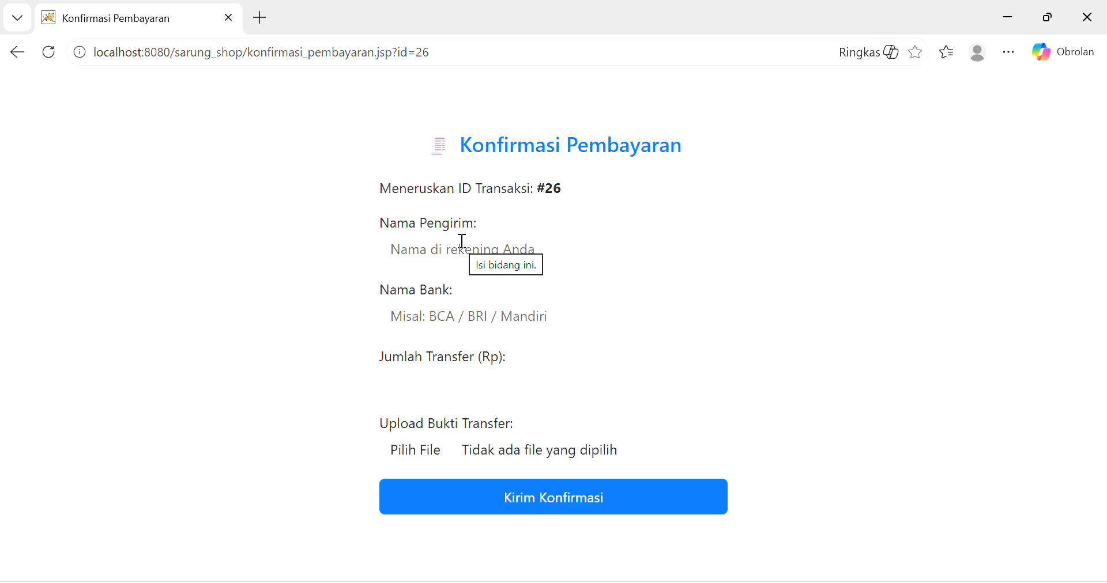
# - Enter the sender's account name, choose bank BRI, and set the transfer amount 1000000
pyautogui.click(463, 241)
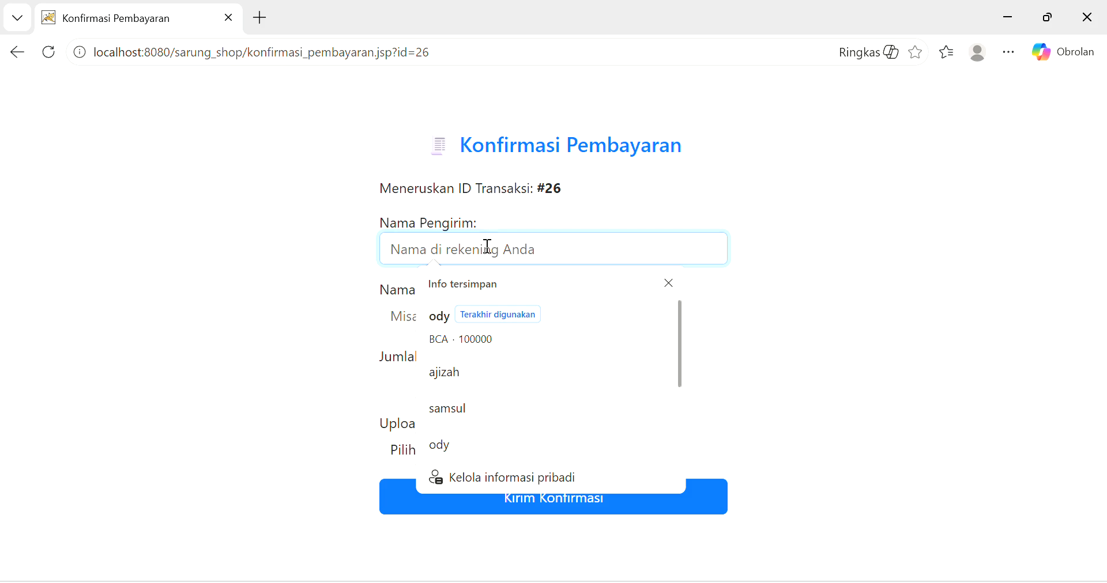
pyautogui.write('ody')
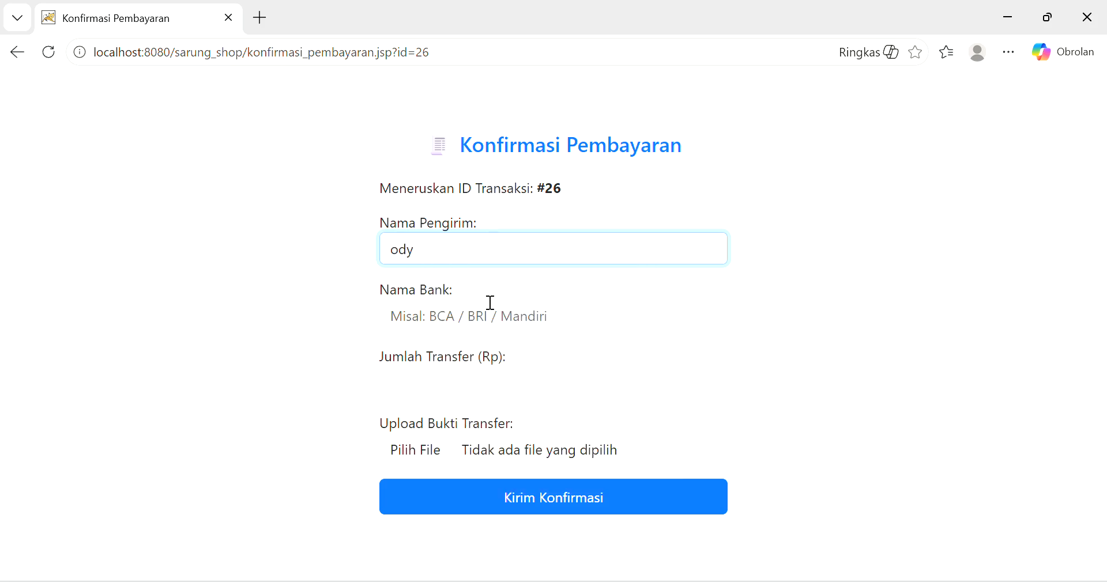
pyautogui.click(489, 314)
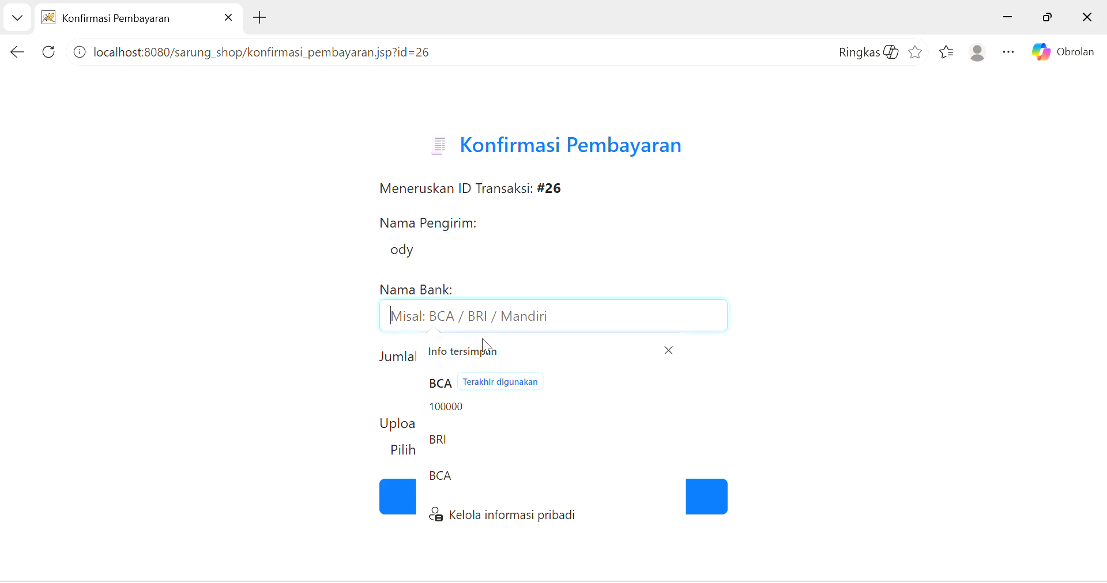
pyautogui.click(454, 437)
pyautogui.click(415, 381)
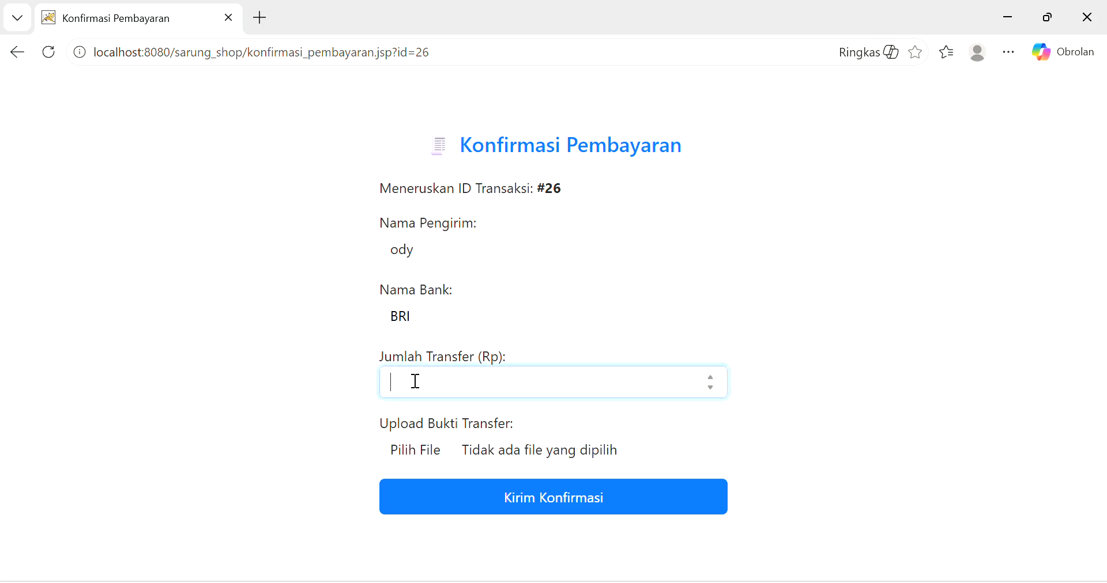
pyautogui.write('1000000')
# - Attach the 2025-12-28 screenshot from Galeri as transfer proof and send the confirmation
pyautogui.click(423, 458)
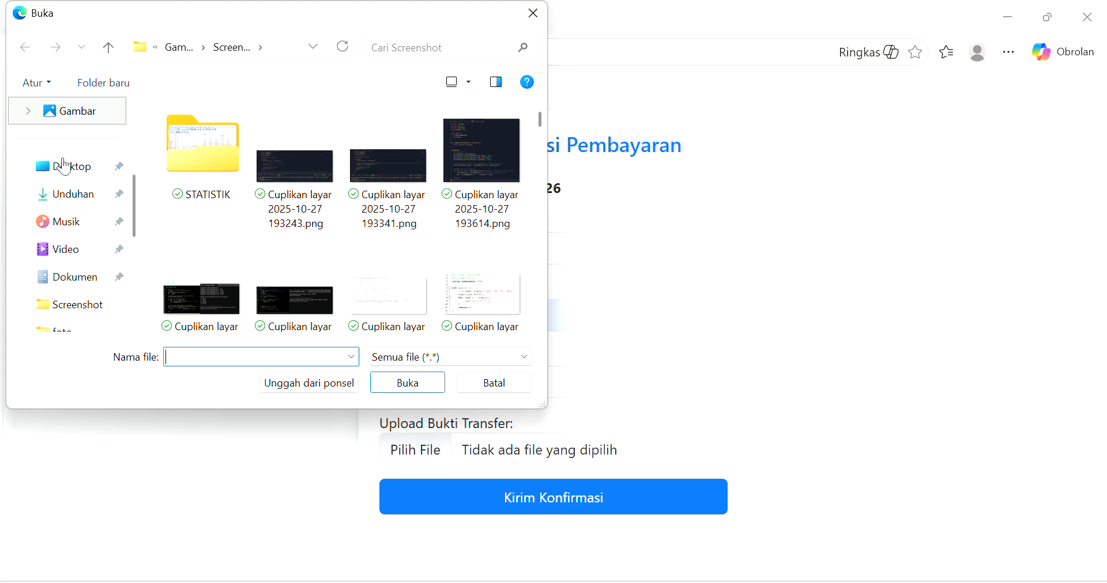
pyautogui.scroll(3, 65, 166)
pyautogui.click(59, 147)
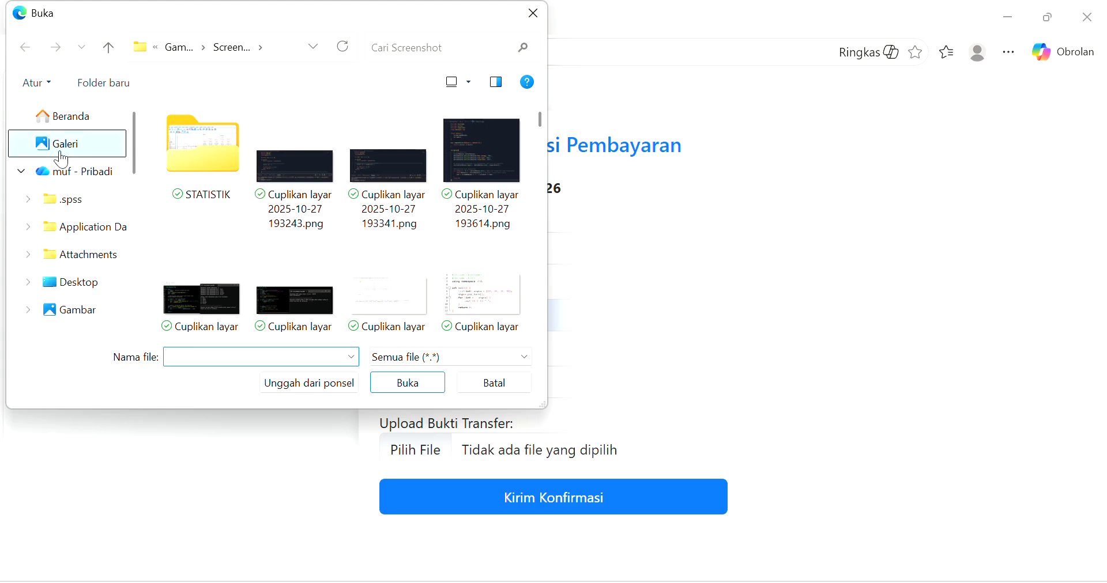
pyautogui.click(253, 215)
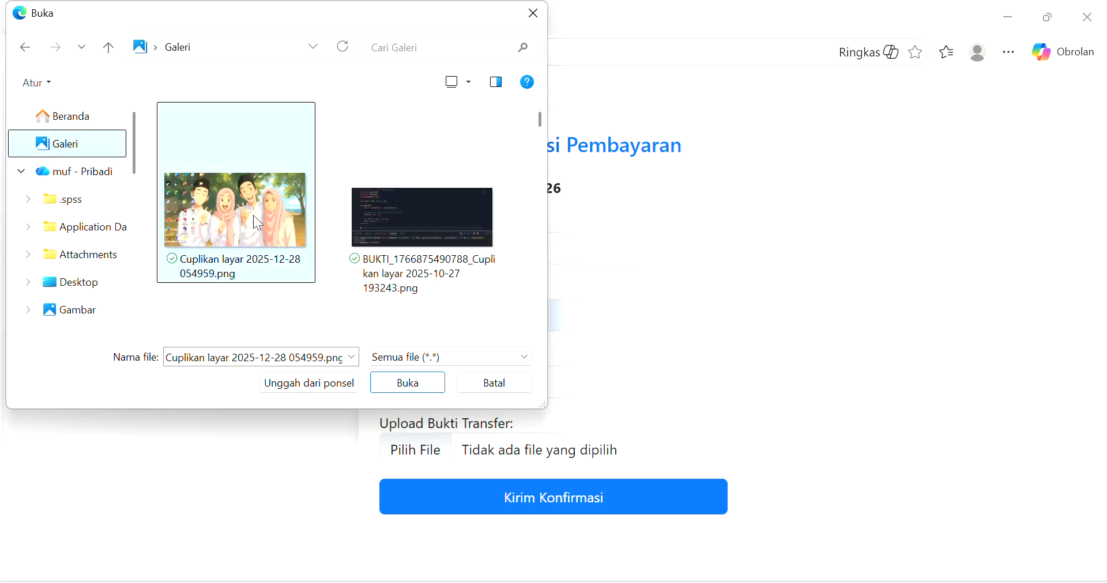
pyautogui.click(408, 383)
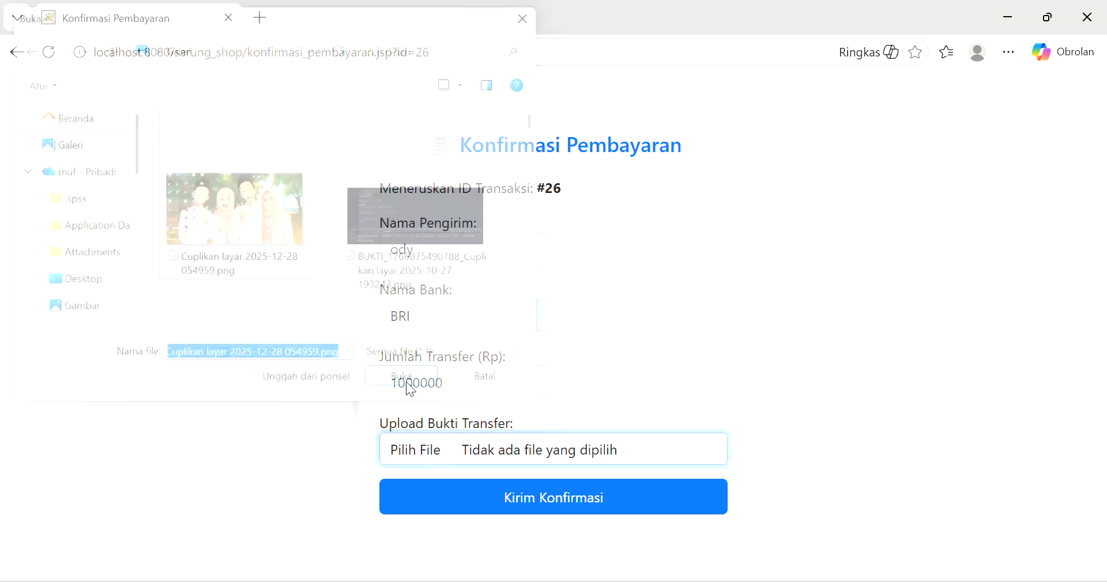
pyautogui.click(514, 510)
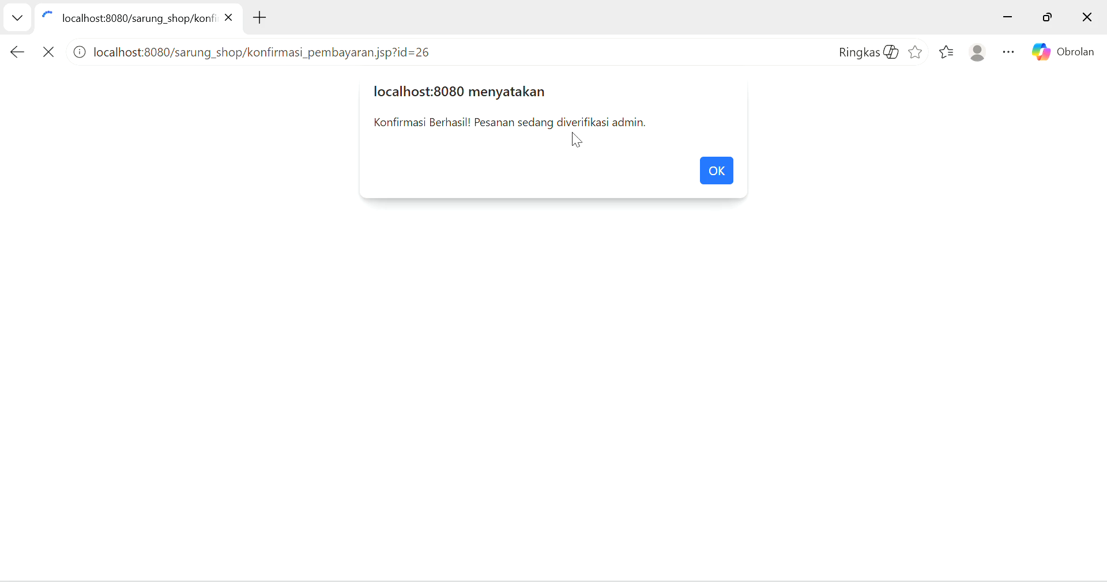
# - Dismiss the success alert and review the TRX0026 receipt details
pyautogui.click(708, 174)
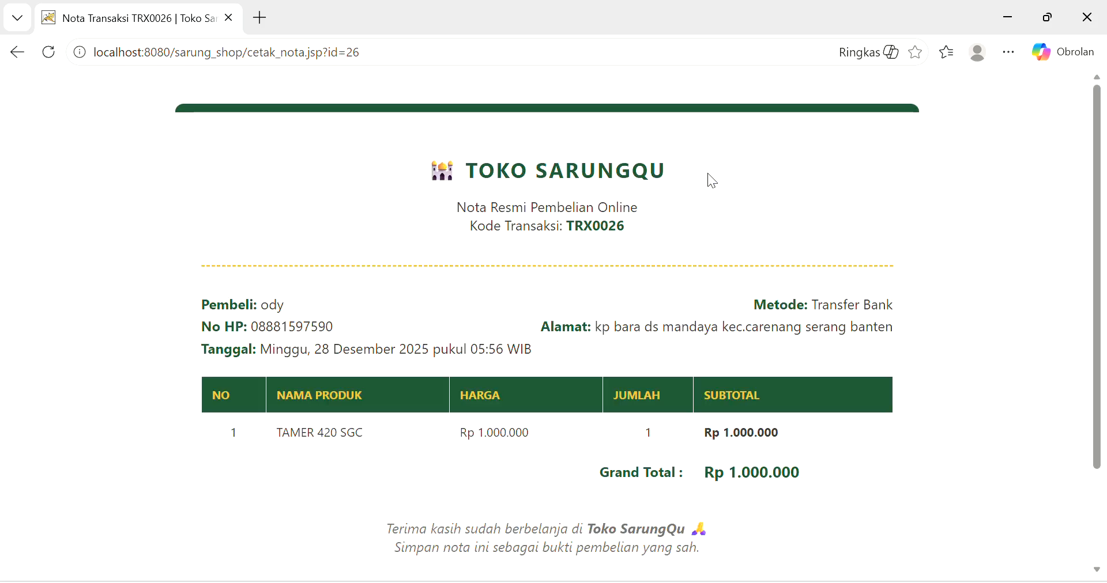
pyautogui.scroll(-2, 592, 290)
pyautogui.scroll(2, 591, 289)
pyautogui.scroll(-1, 592, 289)
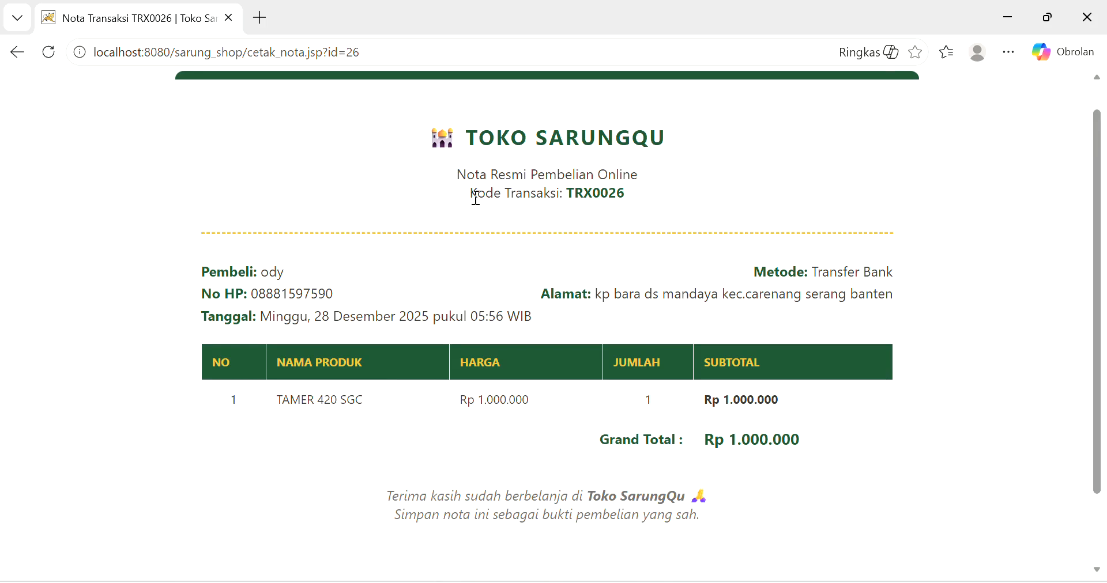
pyautogui.moveTo(567, 194); pyautogui.dragTo(627, 195)
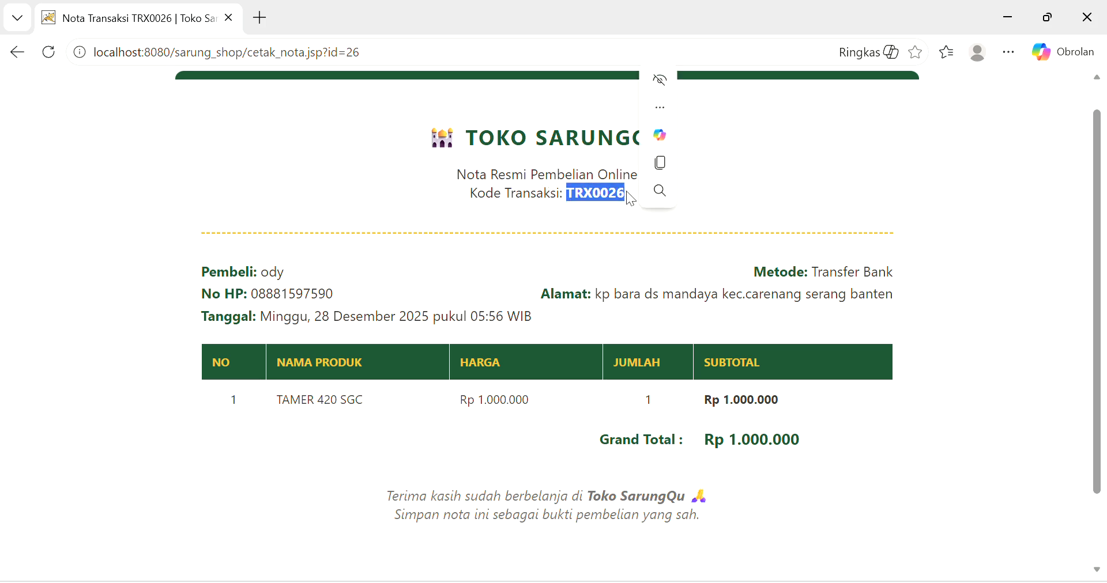
pyautogui.click(506, 279)
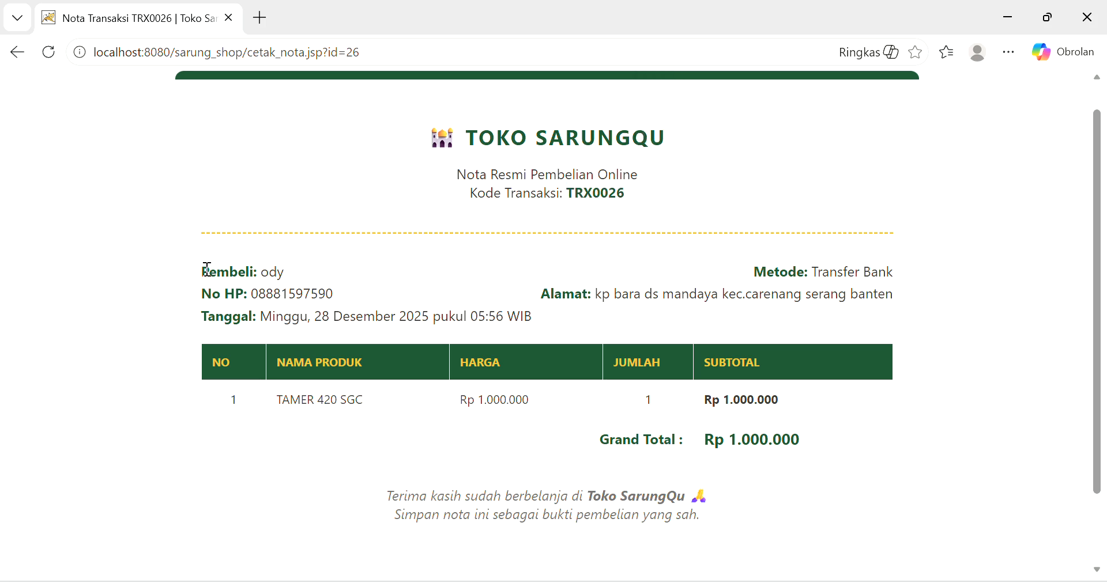
pyautogui.moveTo(207, 268); pyautogui.dragTo(352, 296)
pyautogui.click(378, 316)
# - Preview printing the receipt with Cetak Nota, cancel it, and return home via Kembali
pyautogui.scroll(-2, 517, 361)
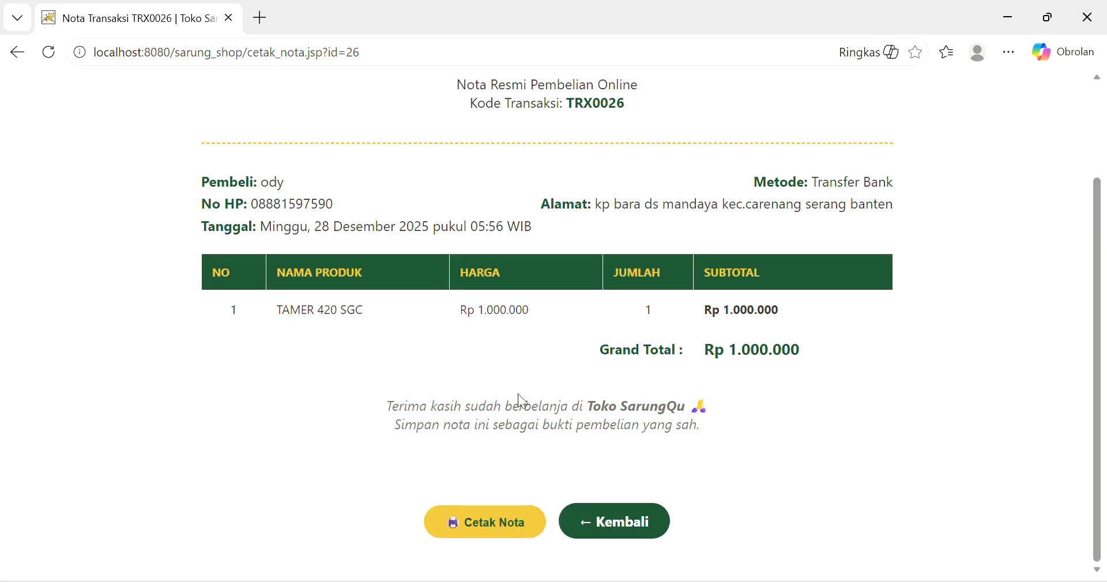
pyautogui.click(482, 523)
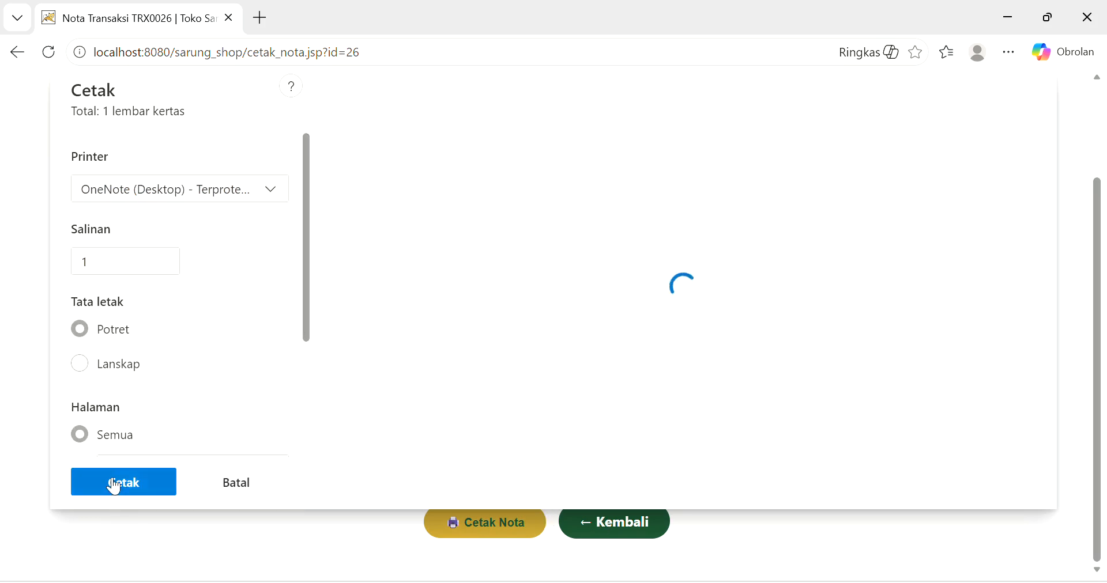
pyautogui.click(215, 482)
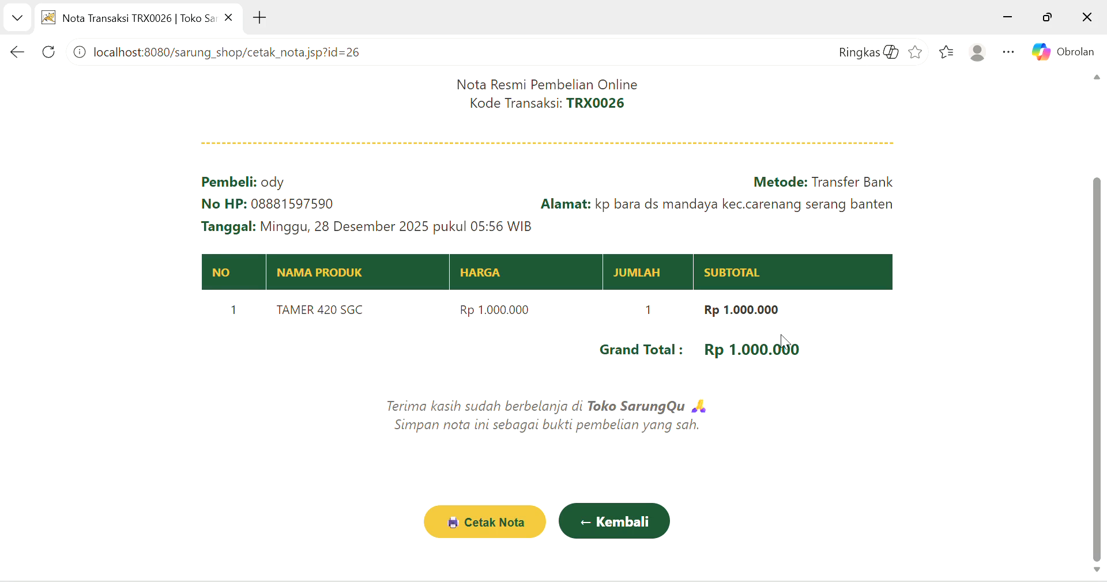
pyautogui.click(623, 524)
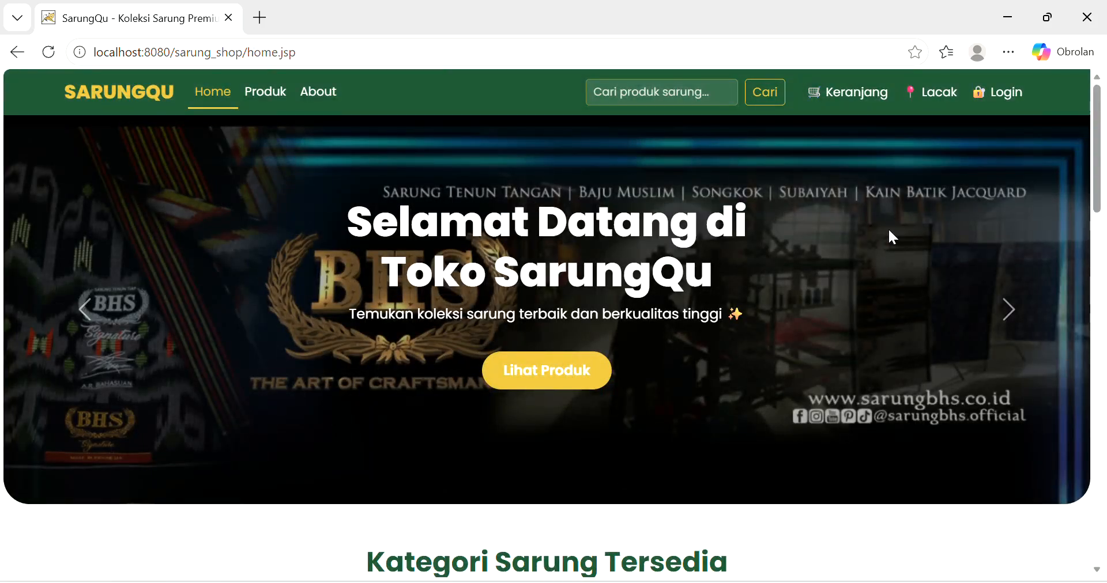
# - Log in with the saved administrator credentials as Admin Toko and dismiss the welcome alert
pyautogui.click(980, 94)
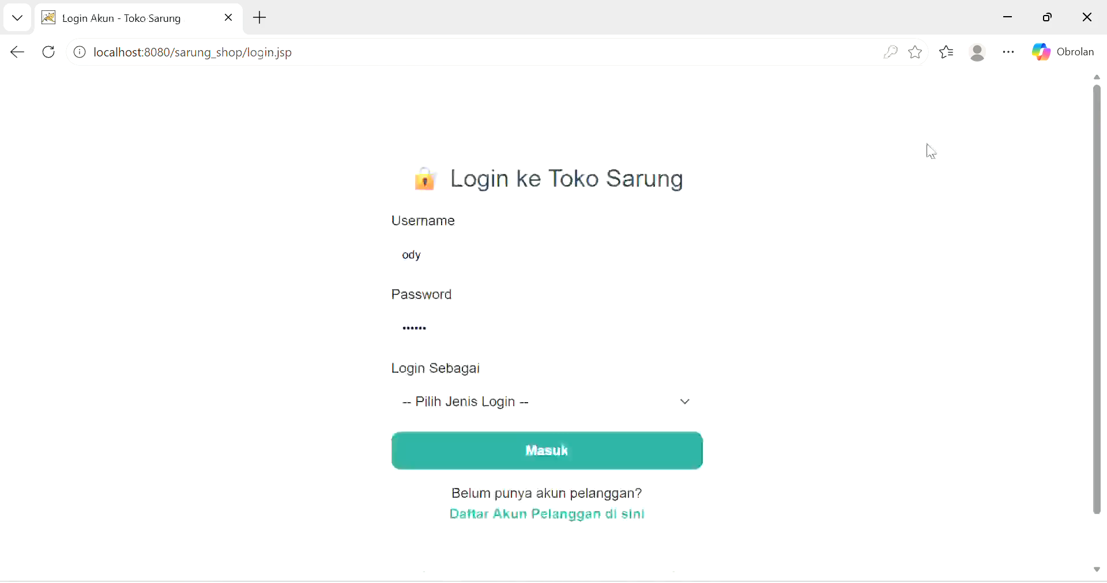
pyautogui.click(420, 251)
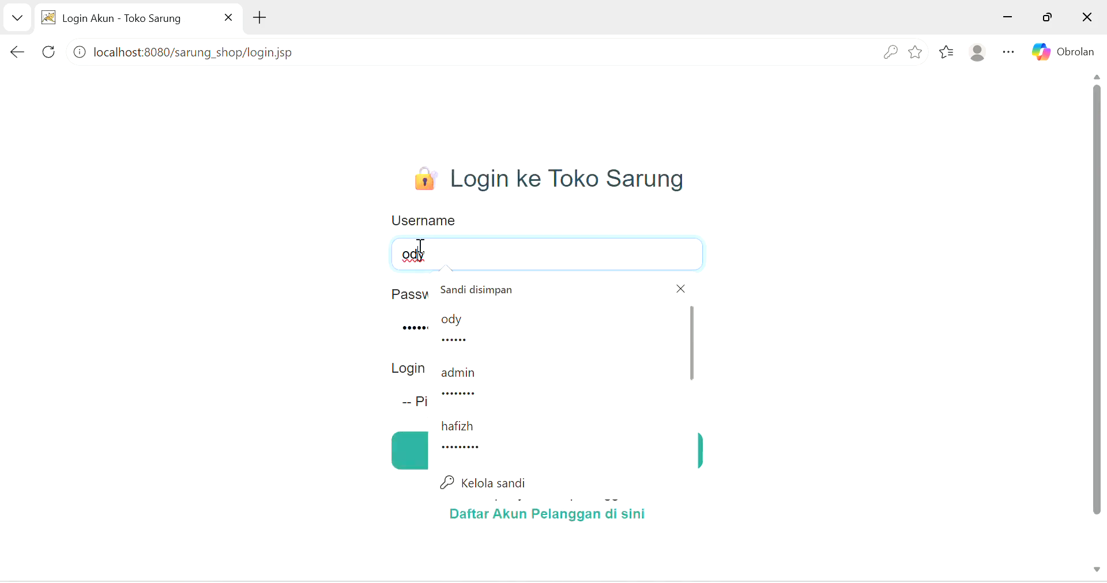
pyautogui.click(445, 391)
pyautogui.click(657, 394)
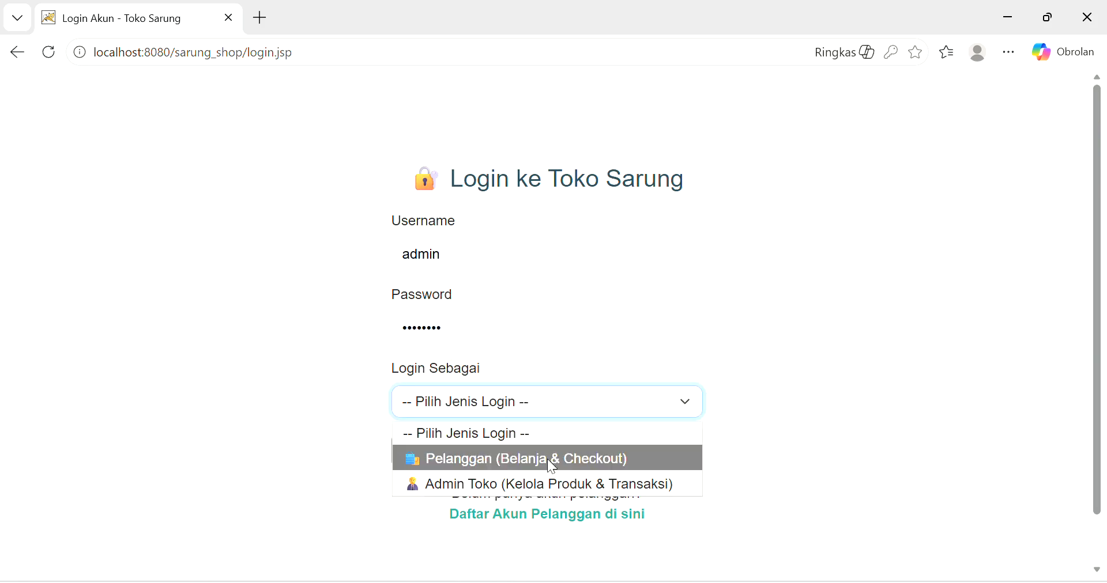
pyautogui.click(530, 479)
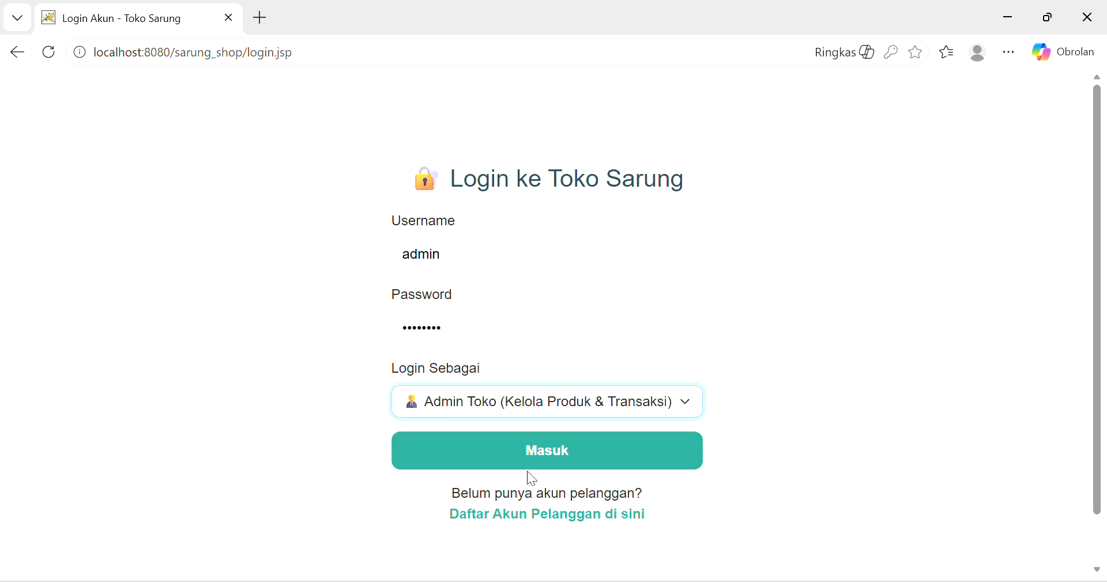
pyautogui.click(528, 468)
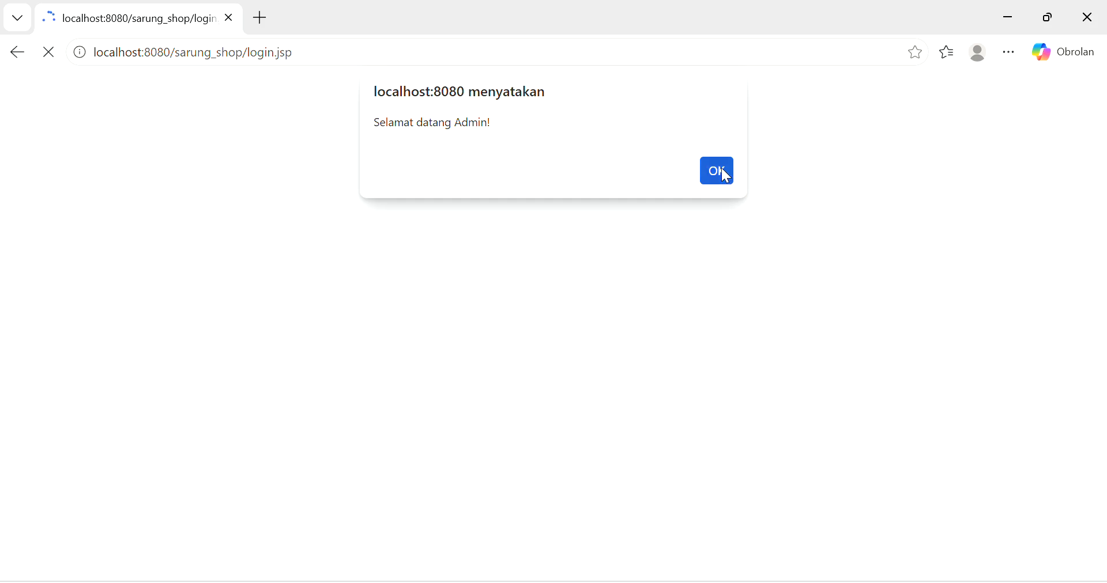
pyautogui.click(721, 169)
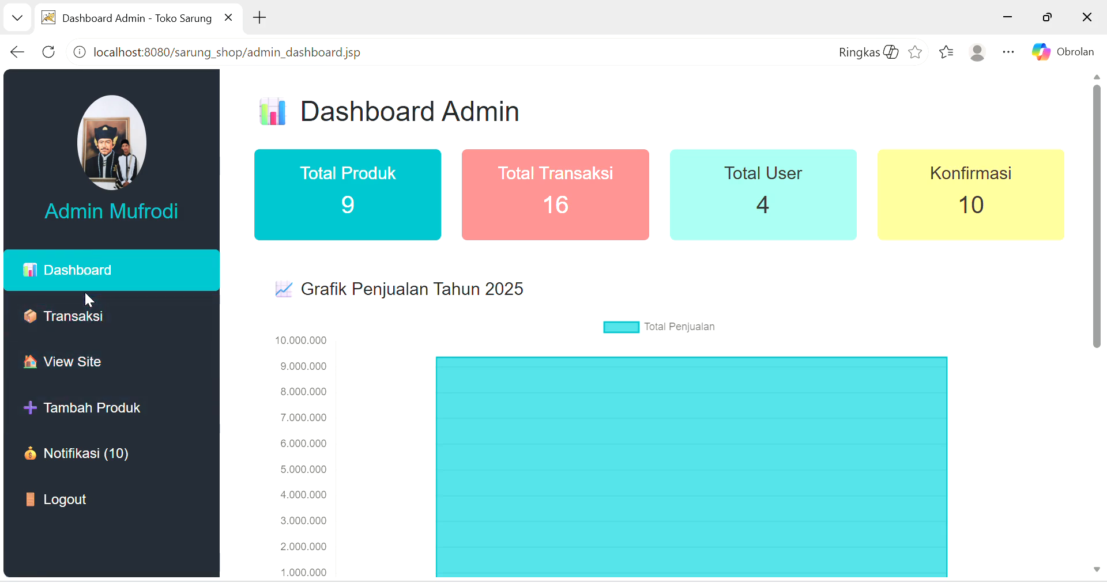
# - Browse the admin dashboard chart and product list, then open the Transaksi list
pyautogui.scroll(-1, 282, 282)
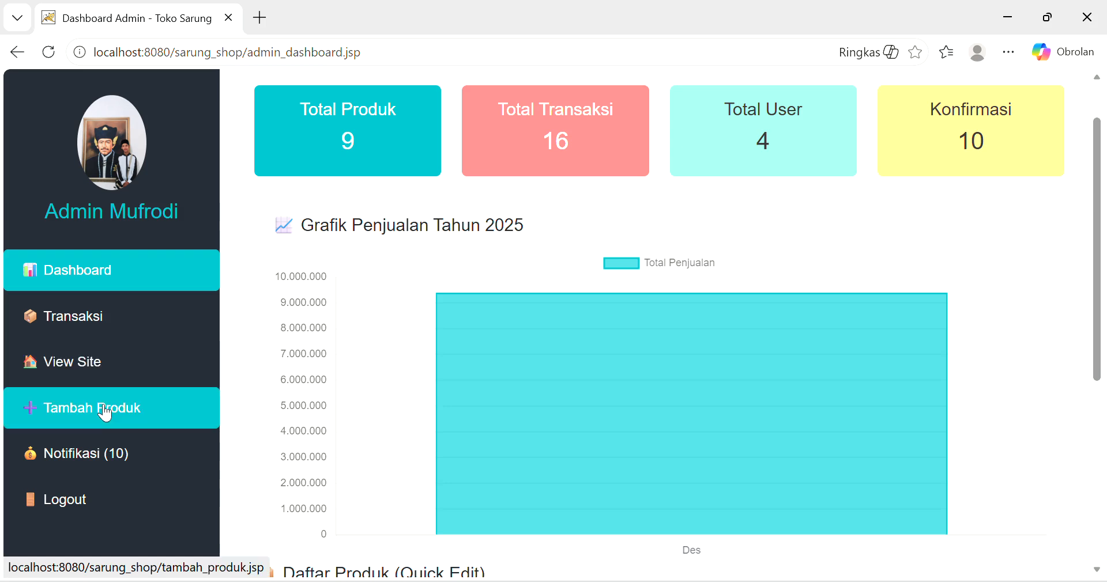
pyautogui.scroll(2, 367, 287)
pyautogui.scroll(-1, 366, 285)
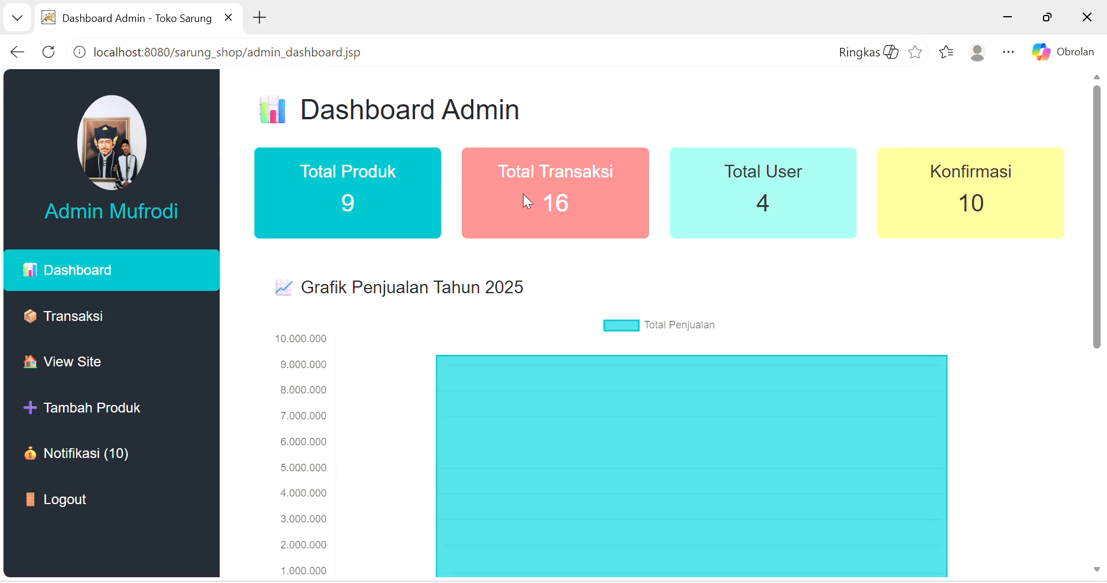
pyautogui.scroll(-1, 524, 194)
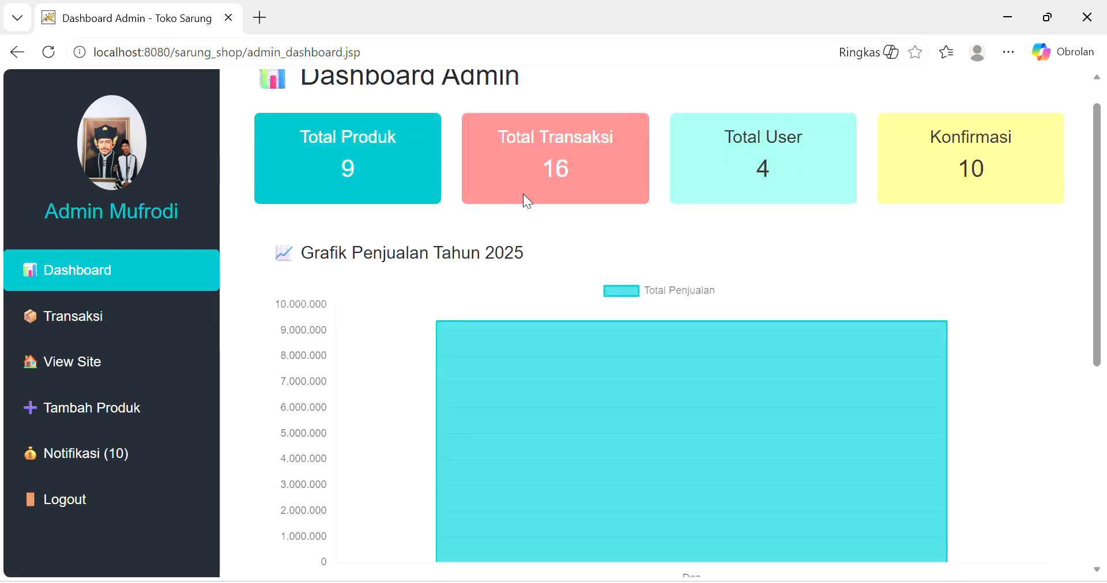
pyautogui.scroll(1, 524, 194)
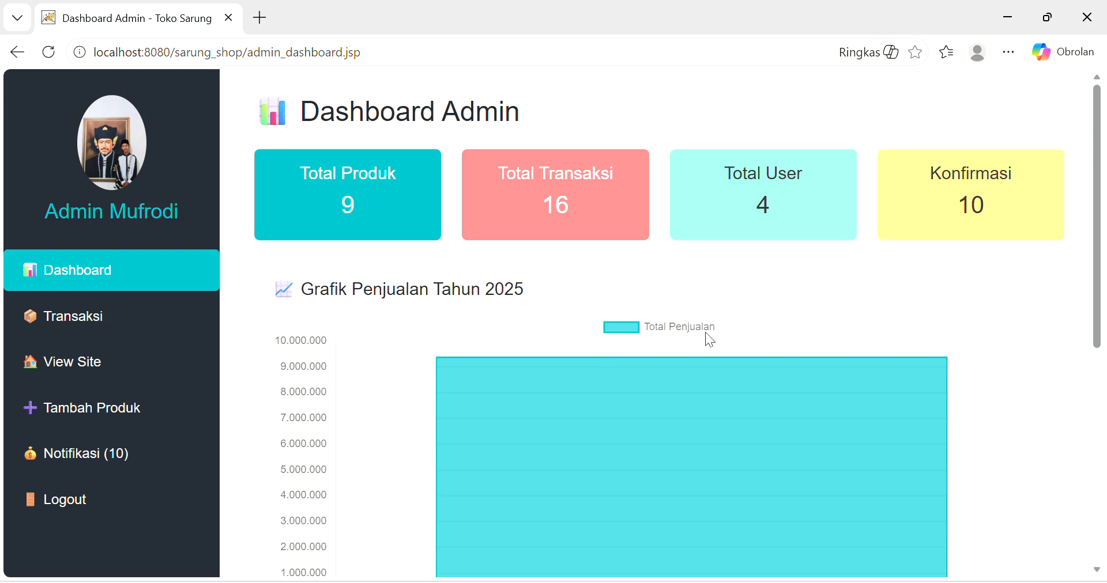
pyautogui.scroll(-2, 705, 334)
pyautogui.scroll(-1, 579, 327)
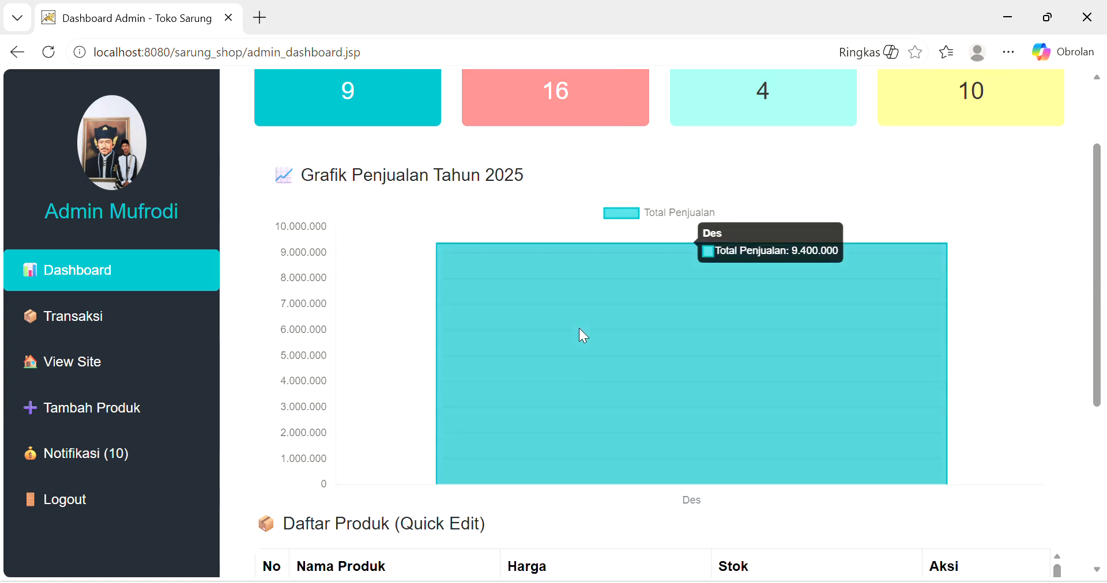
pyautogui.scroll(-1, 579, 327)
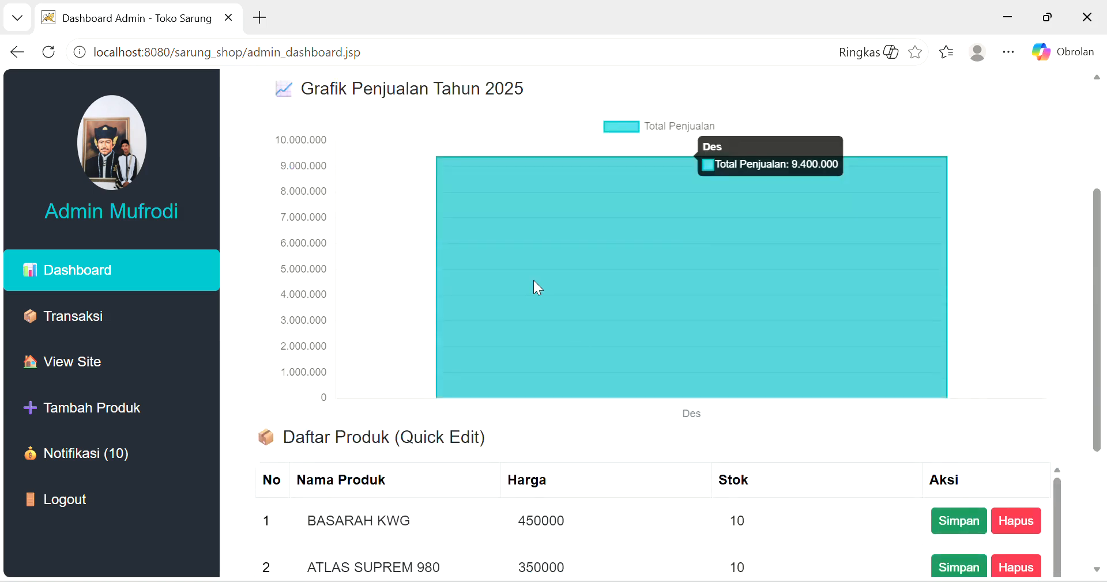
pyautogui.scroll(1, 534, 281)
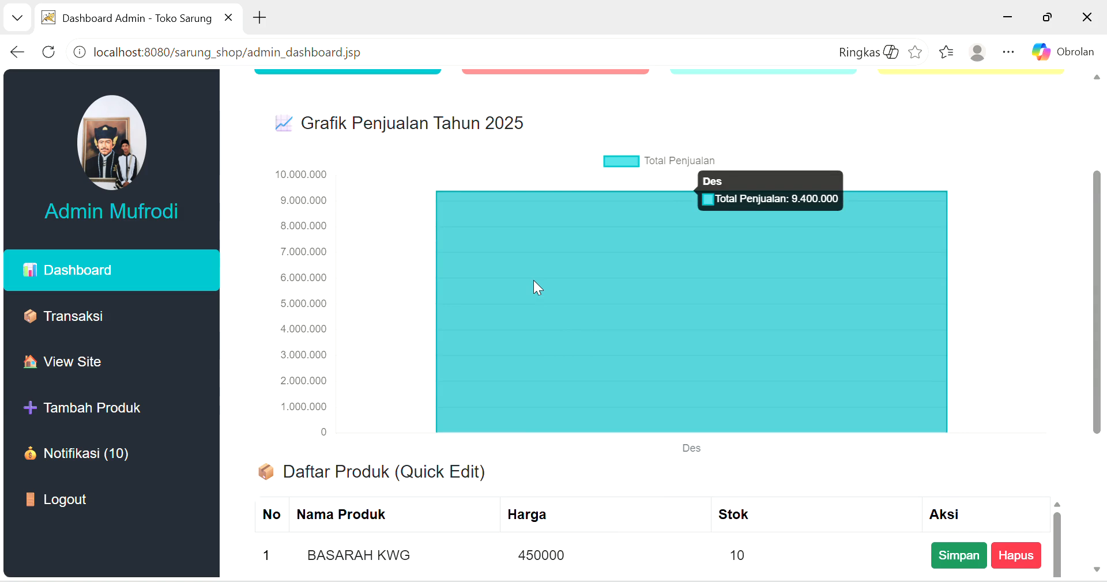
pyautogui.scroll(-3, 534, 281)
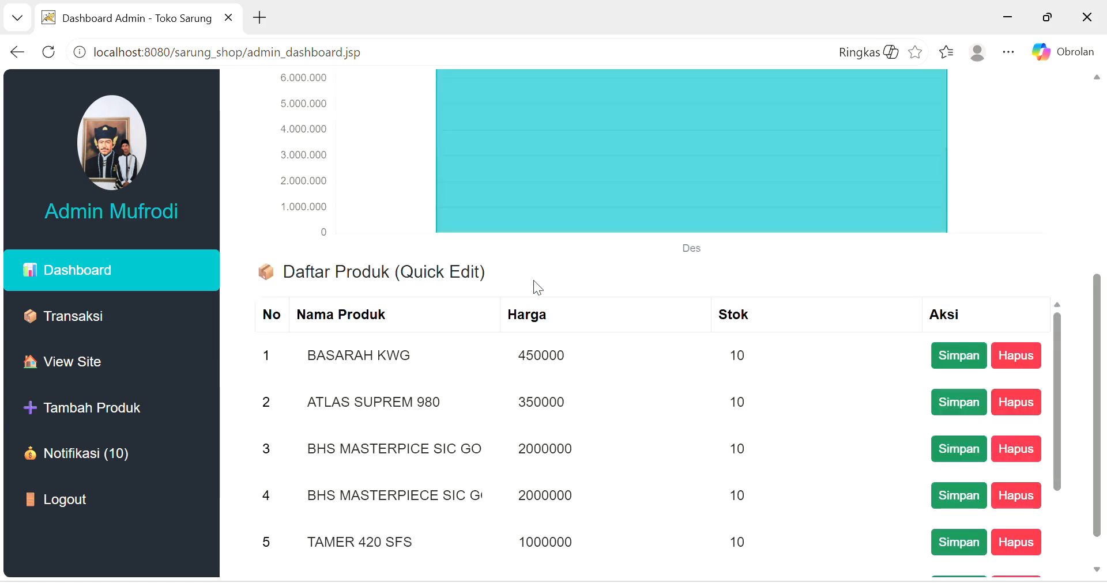
pyautogui.scroll(-1, 534, 280)
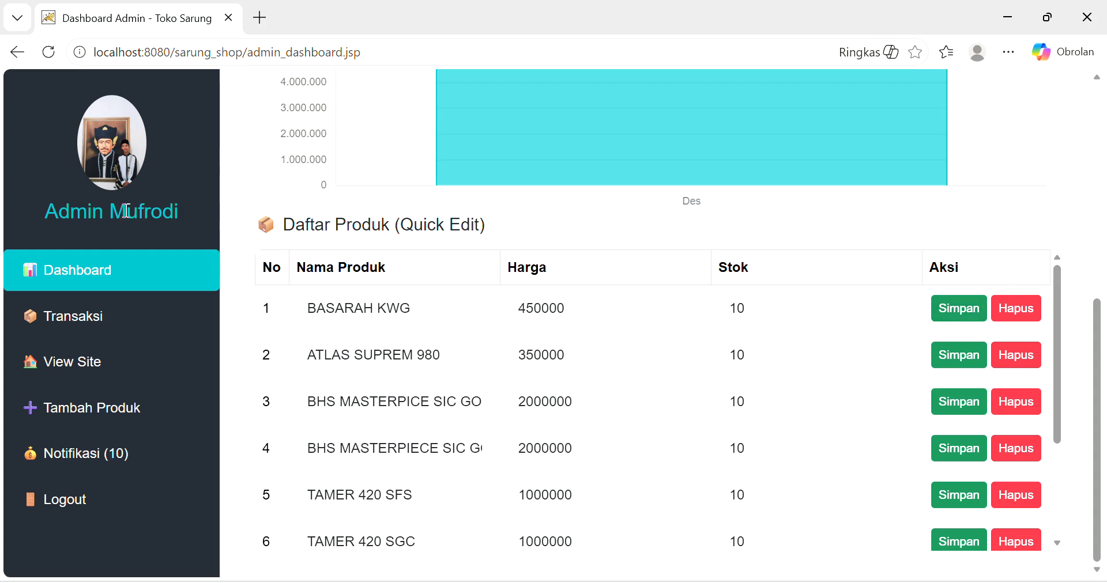
pyautogui.click(118, 311)
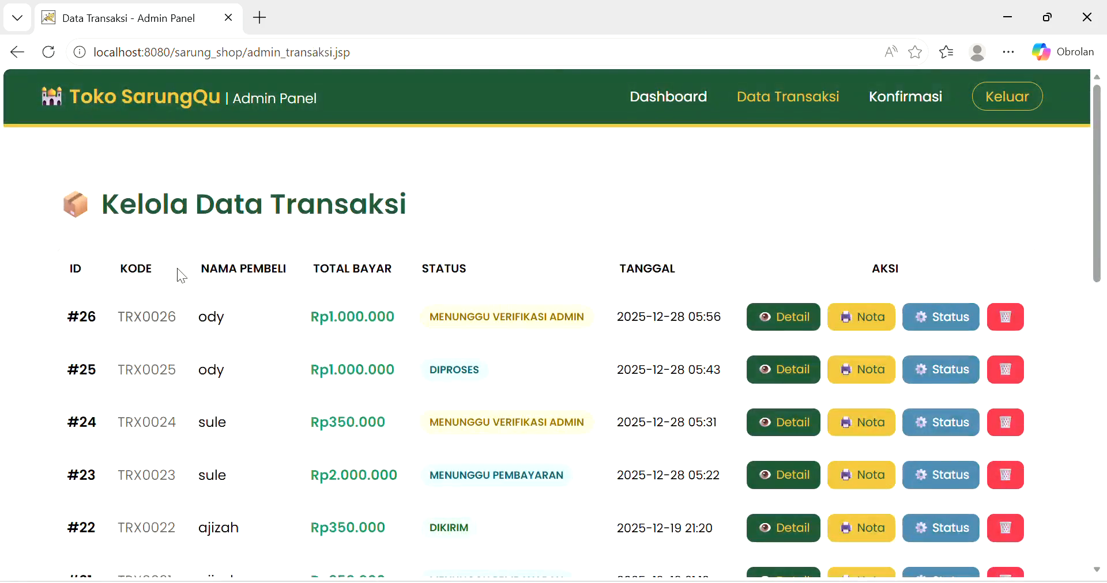
# - Select transaction code TRX0026, then open the Konfirmasi Pembayaran Baru list
pyautogui.scroll(-1, 507, 238)
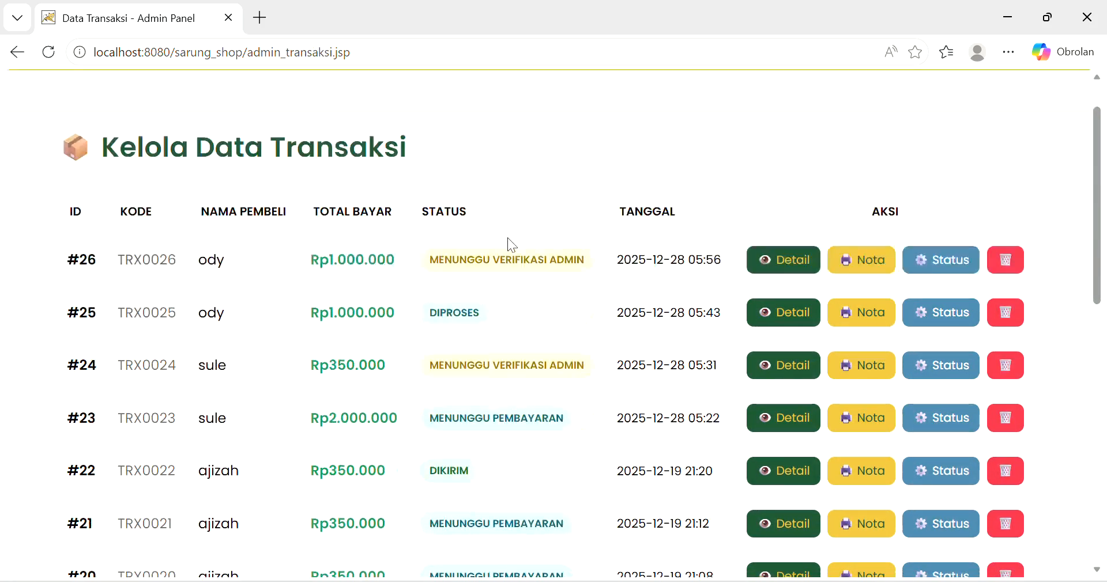
pyautogui.scroll(1, 507, 238)
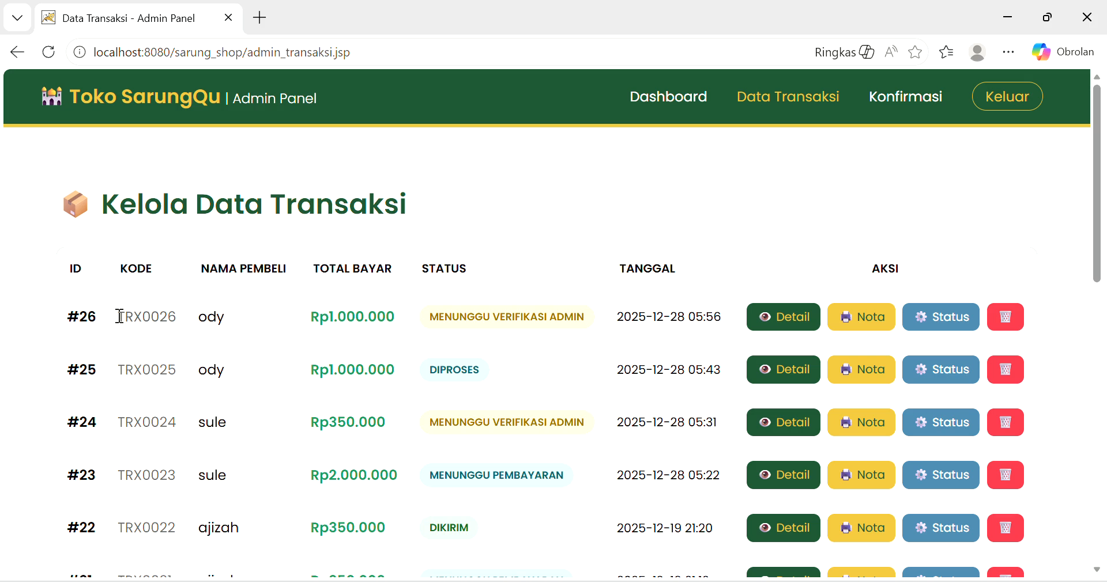
pyautogui.moveTo(120, 316); pyautogui.dragTo(180, 327)
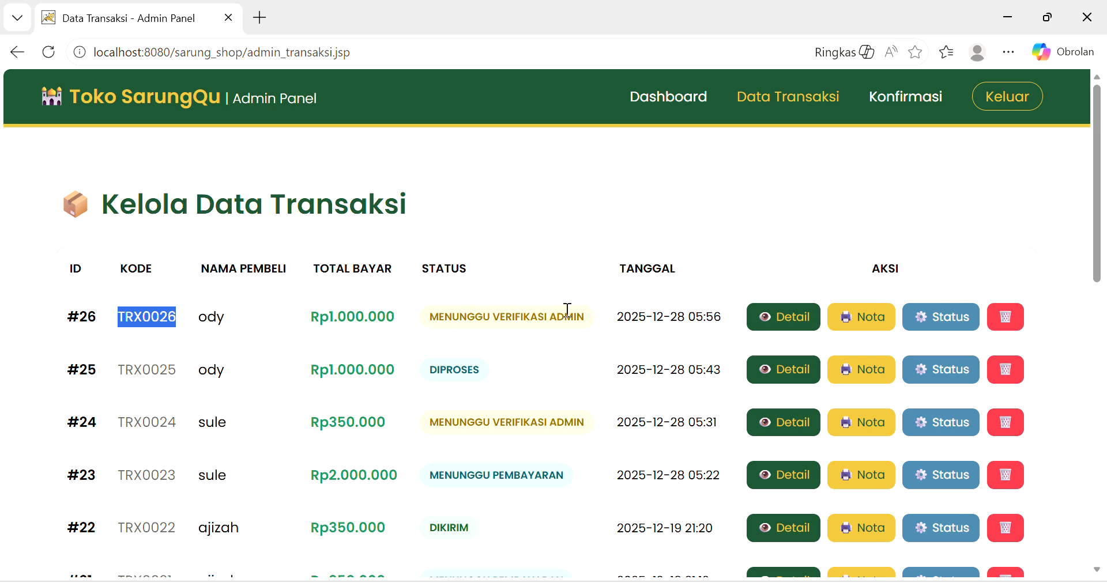
pyautogui.click(905, 97)
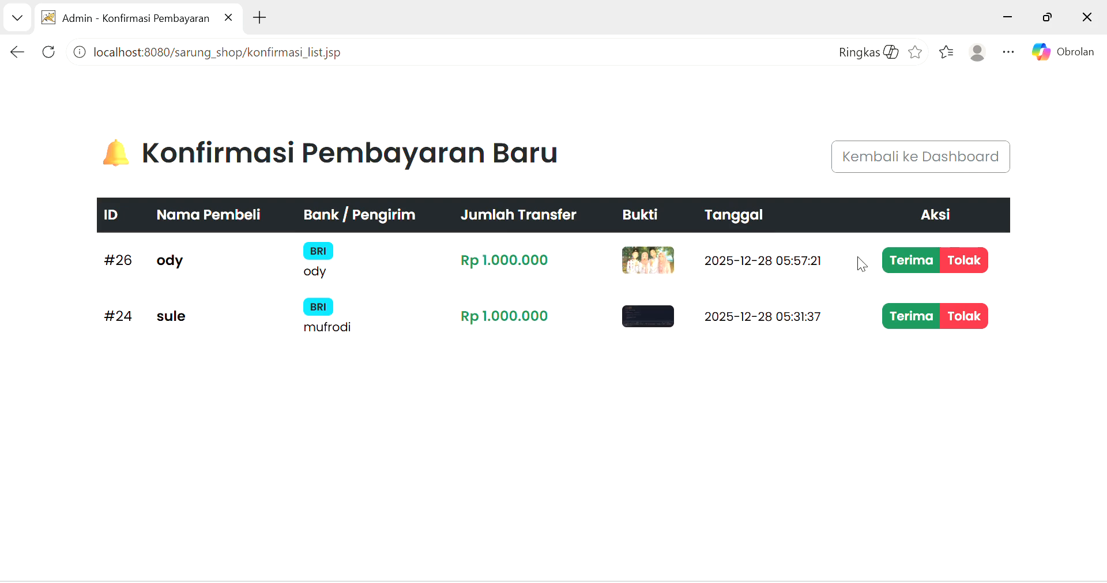
# - Accept order #26's Rp 1.000.000 BRI payment and go back to the Data Transaksi list
pyautogui.click(902, 266)
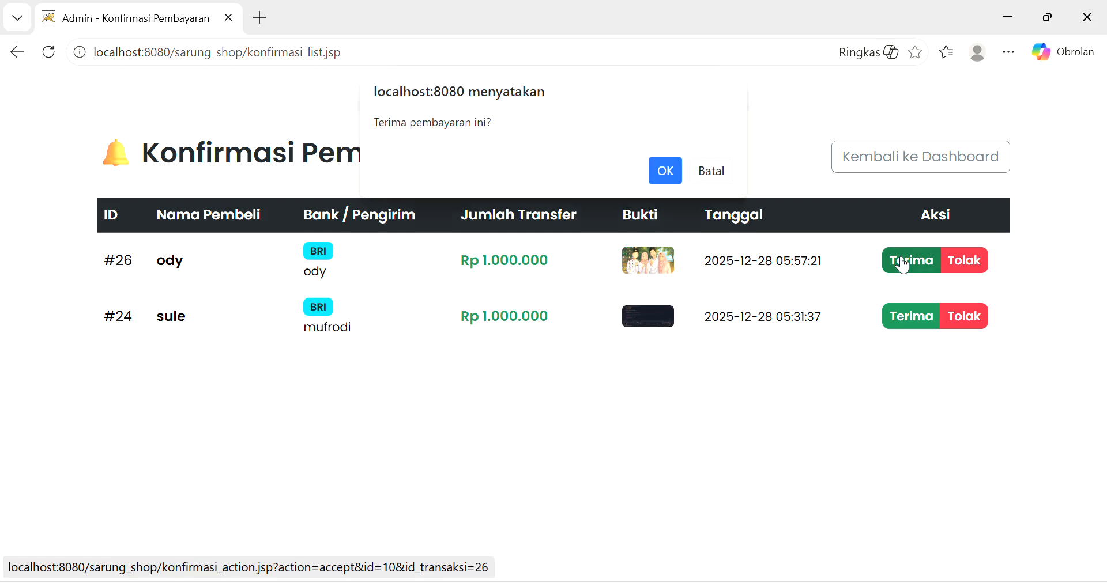
pyautogui.click(664, 172)
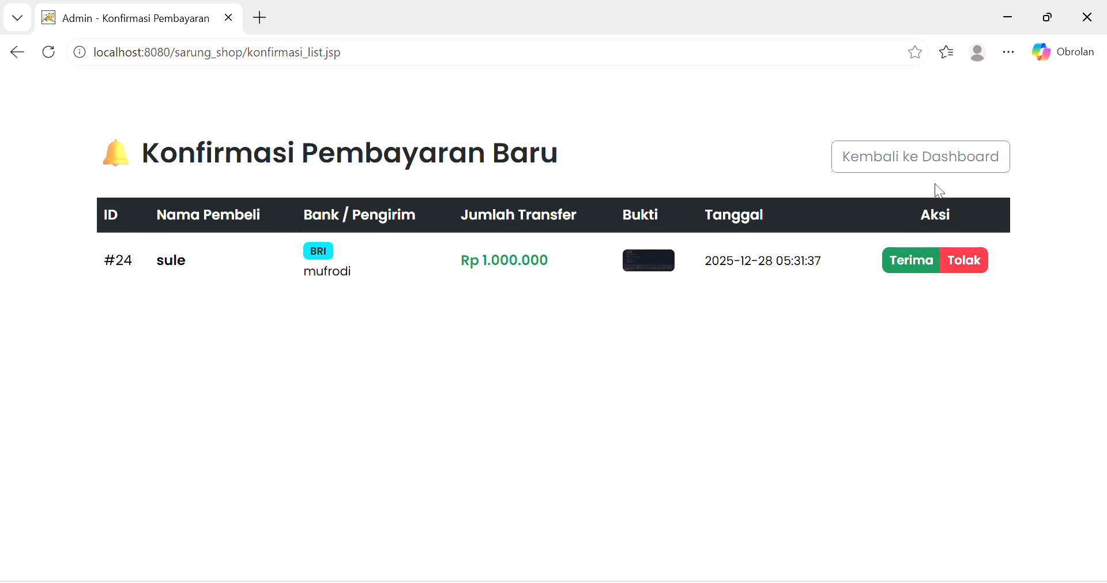
pyautogui.click(17, 52)
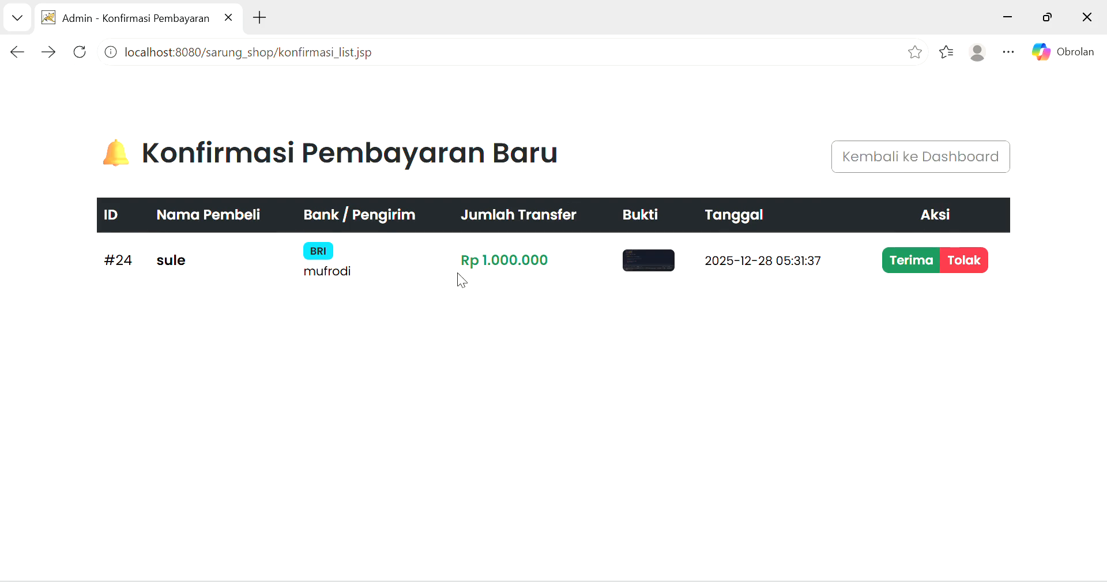
pyautogui.click(6, 52)
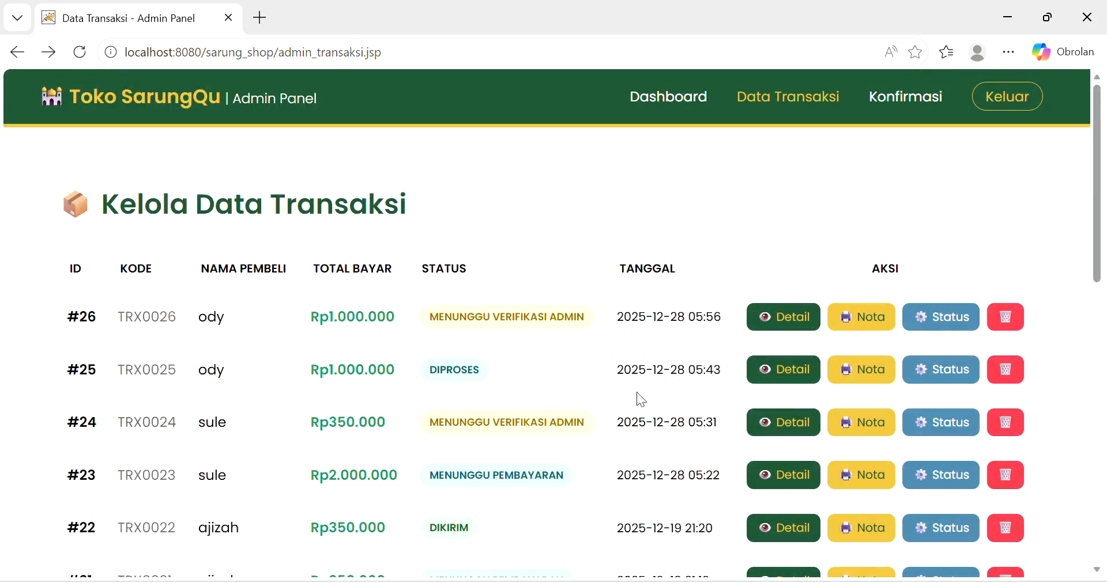
# - Reload the transaction list and change TRX0026's status to Dikirim, then view the dashboard
pyautogui.click(81, 52)
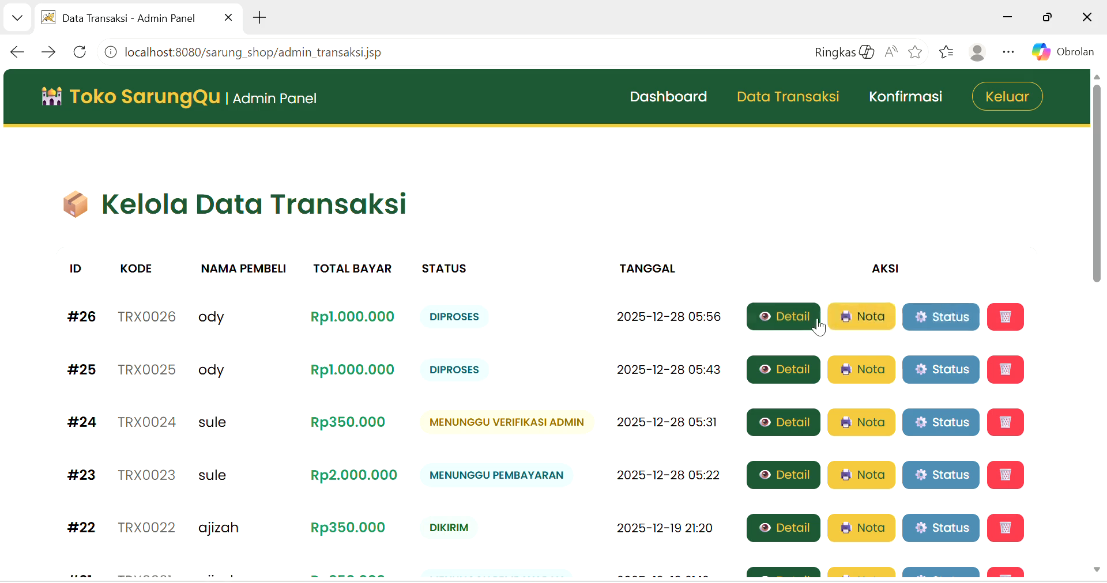
pyautogui.click(926, 320)
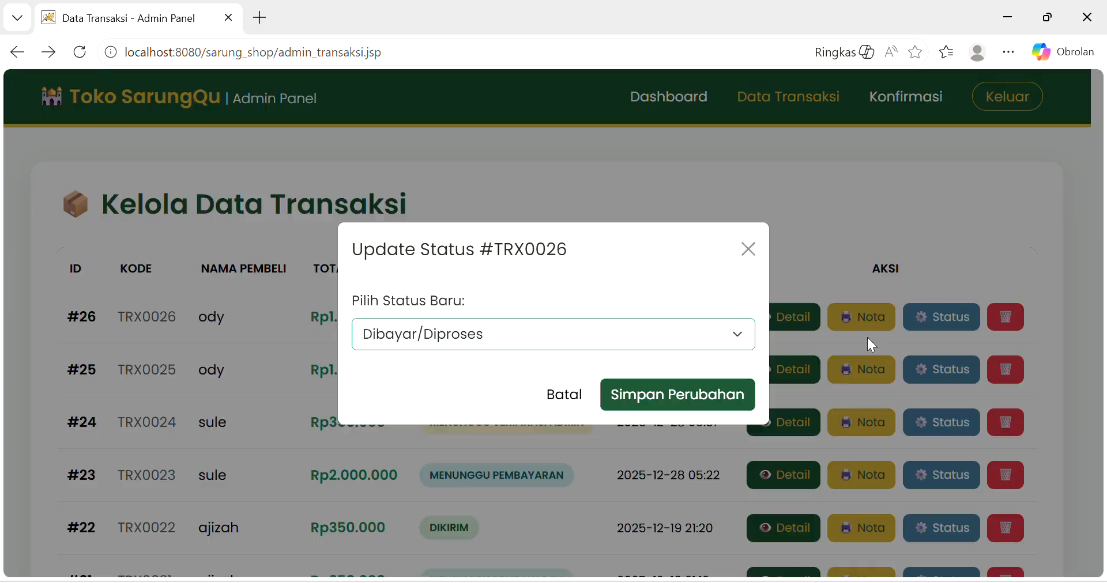
pyautogui.click(740, 339)
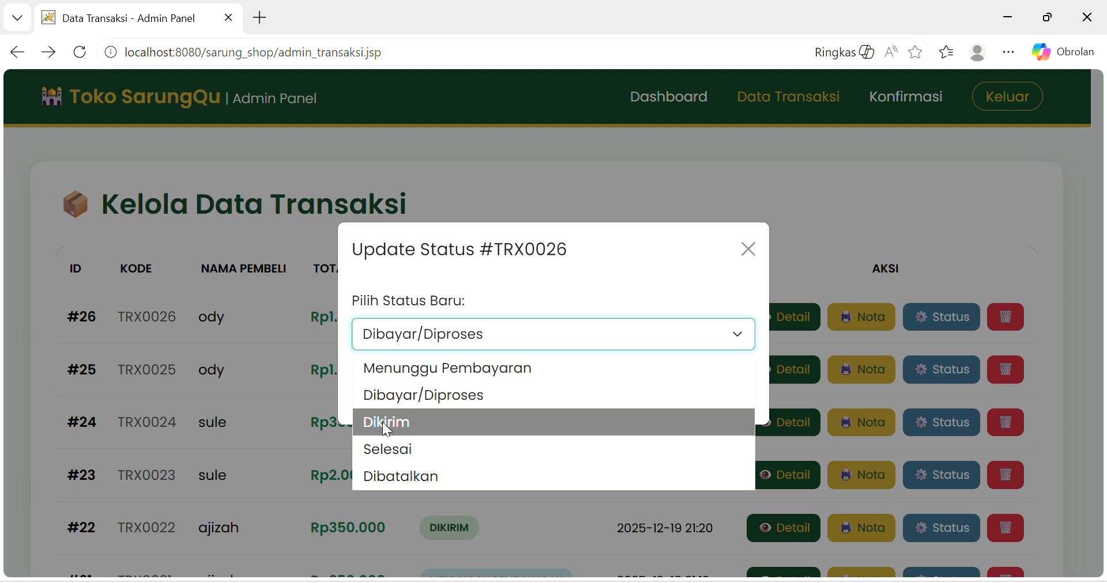
pyautogui.click(385, 426)
pyautogui.click(633, 398)
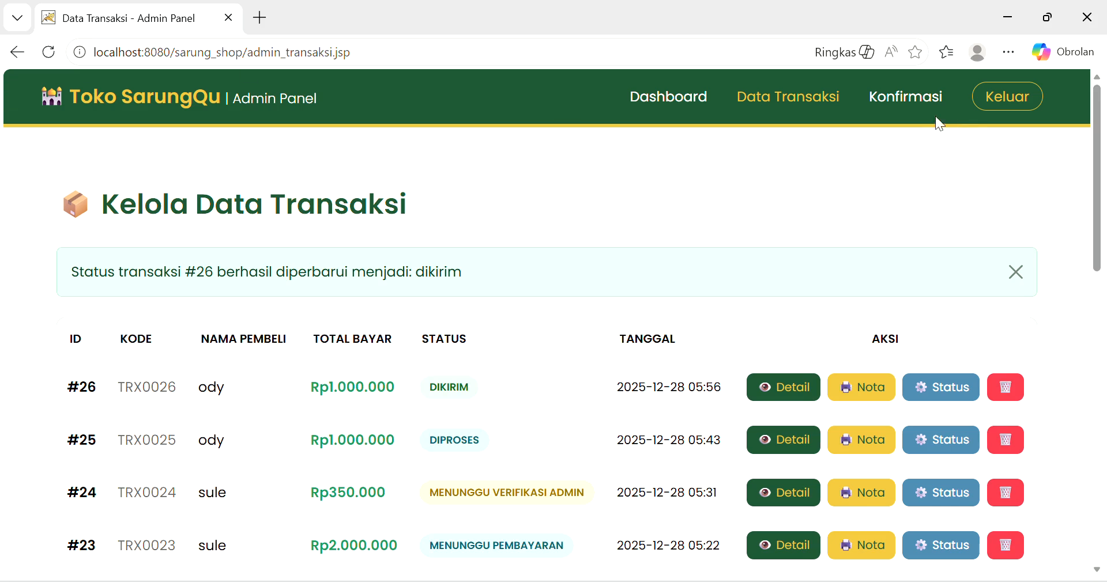
pyautogui.click(665, 107)
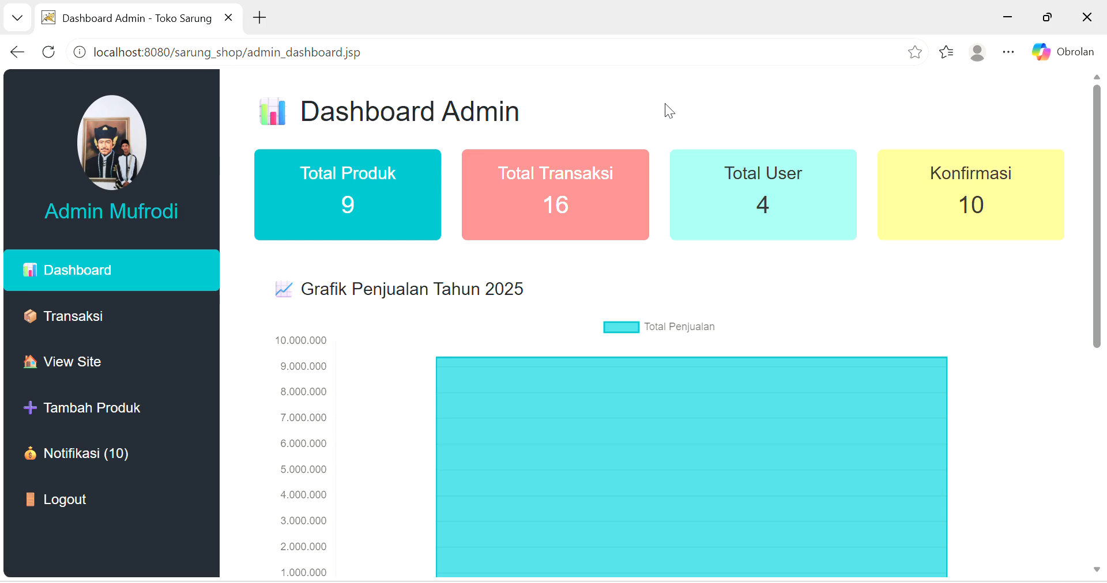
# - Open the public storefront via View Site and scroll through its home page
pyautogui.click(74, 369)
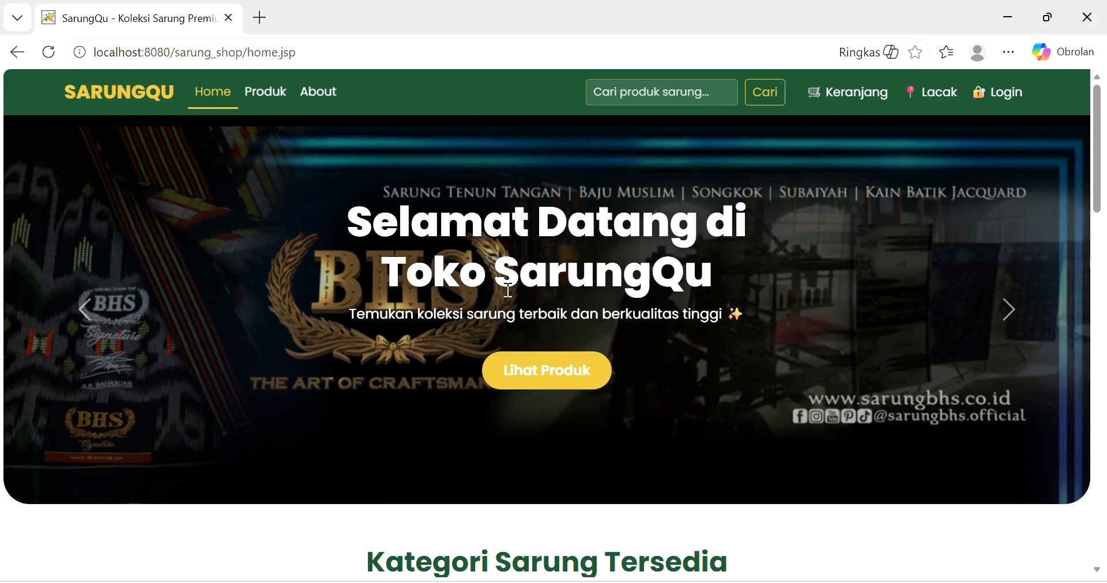
pyautogui.scroll(-1, 396, 305)
pyautogui.scroll(-2, 396, 305)
pyautogui.scroll(3, 396, 305)
pyautogui.scroll(-1, 393, 303)
pyautogui.scroll(-11, 394, 305)
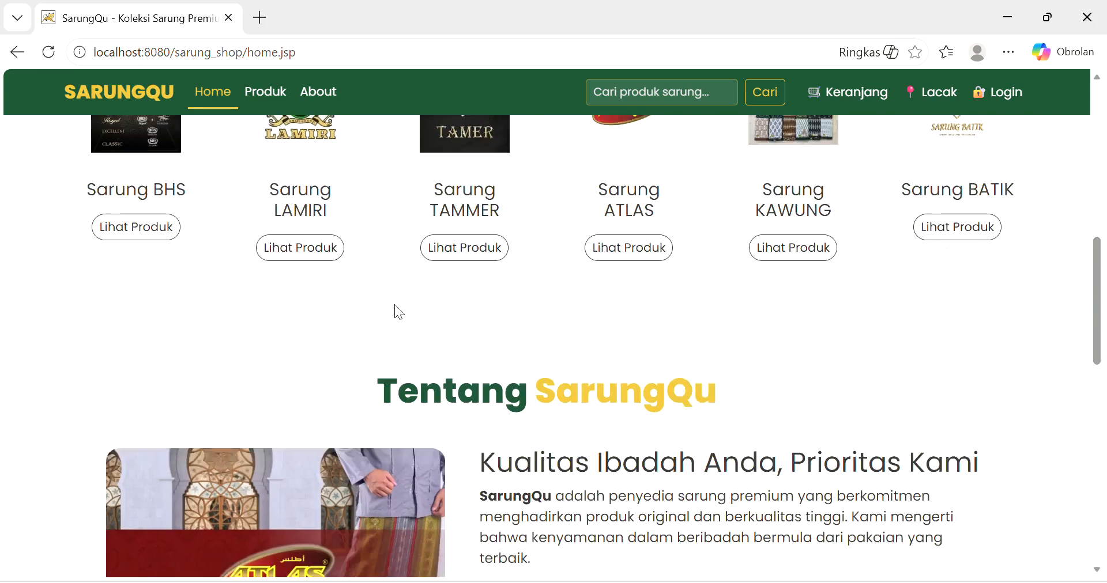
pyautogui.scroll(12, 395, 304)
# - Look at the storefront Produk catalogue, return to the admin, and open Tambah Produk Baru
pyautogui.click(257, 98)
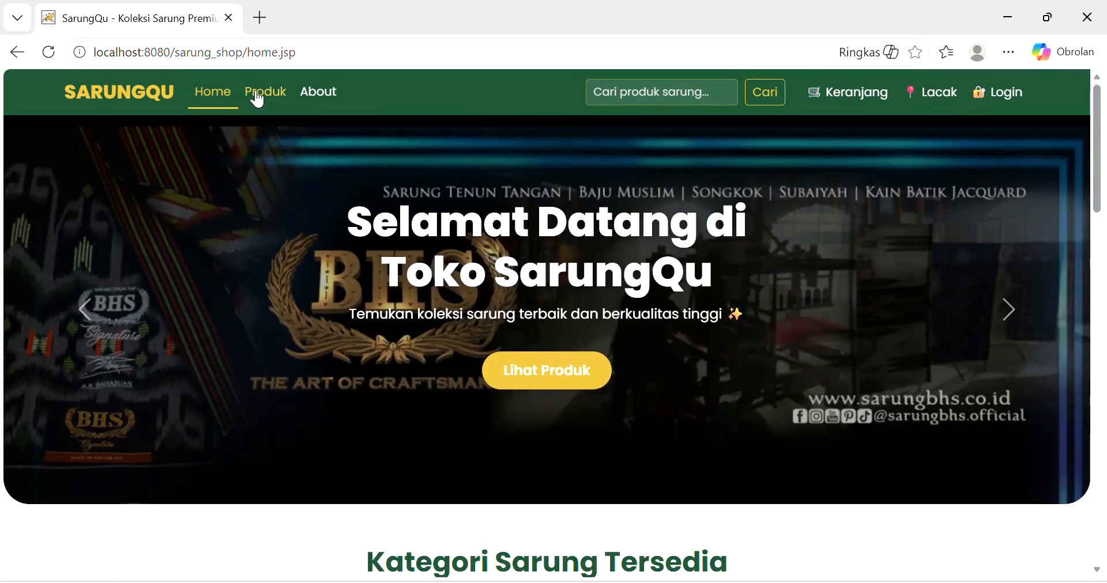
pyautogui.click(17, 51)
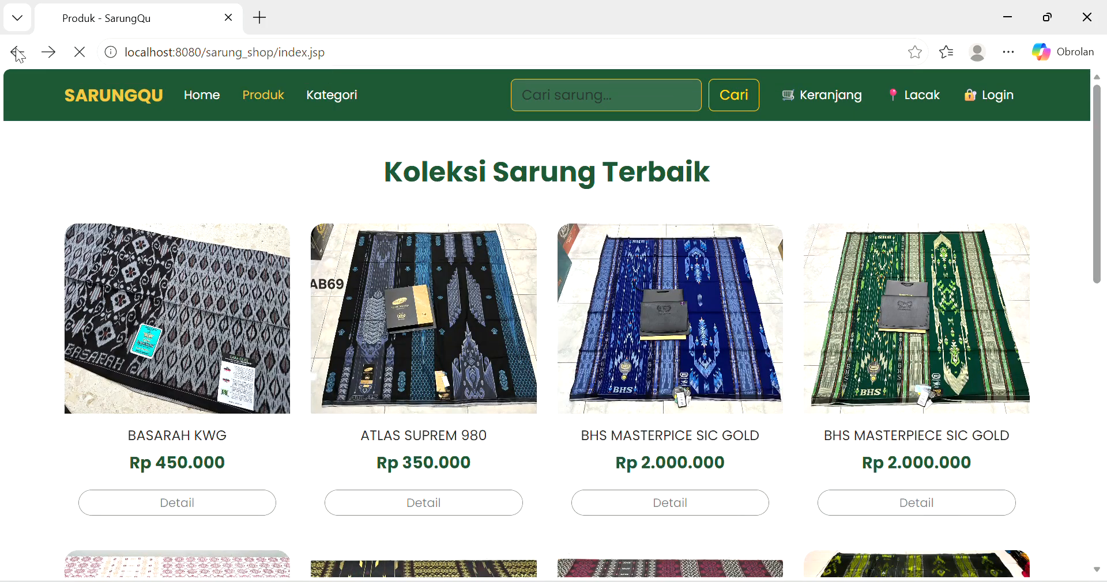
pyautogui.click(17, 52)
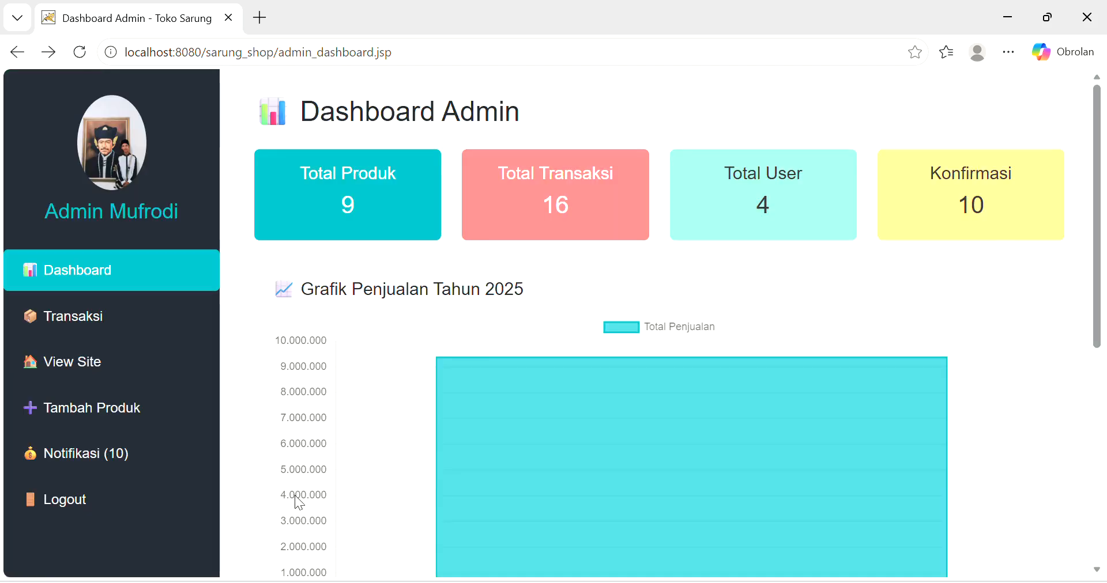
pyautogui.click(87, 406)
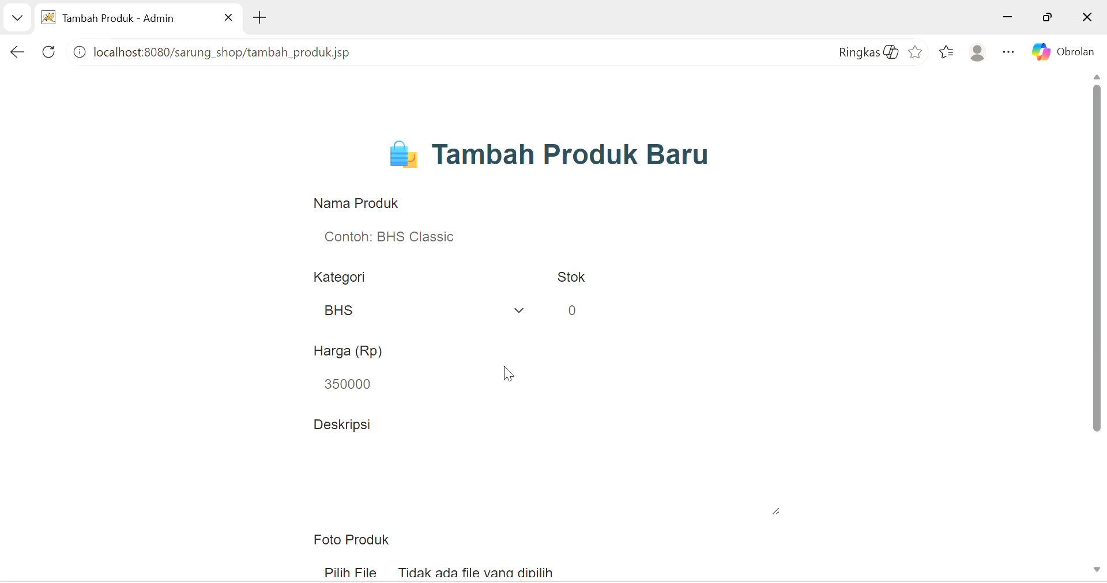
# - Enter product BHS K with category BHS, stock 5, price 1000000 and description bagus
pyautogui.scroll(-2, 397, 264)
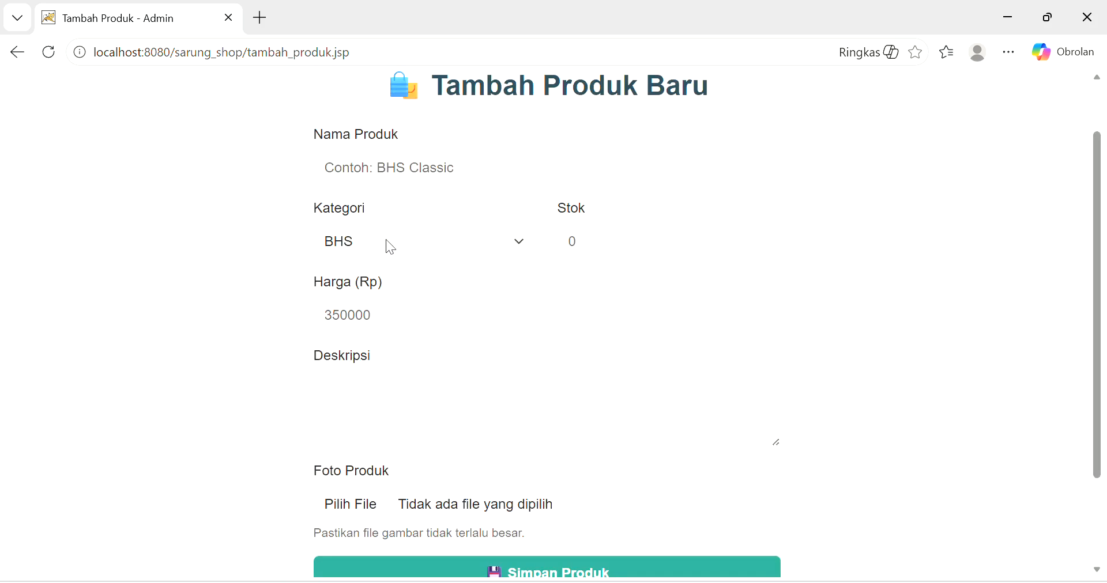
pyautogui.click(353, 168)
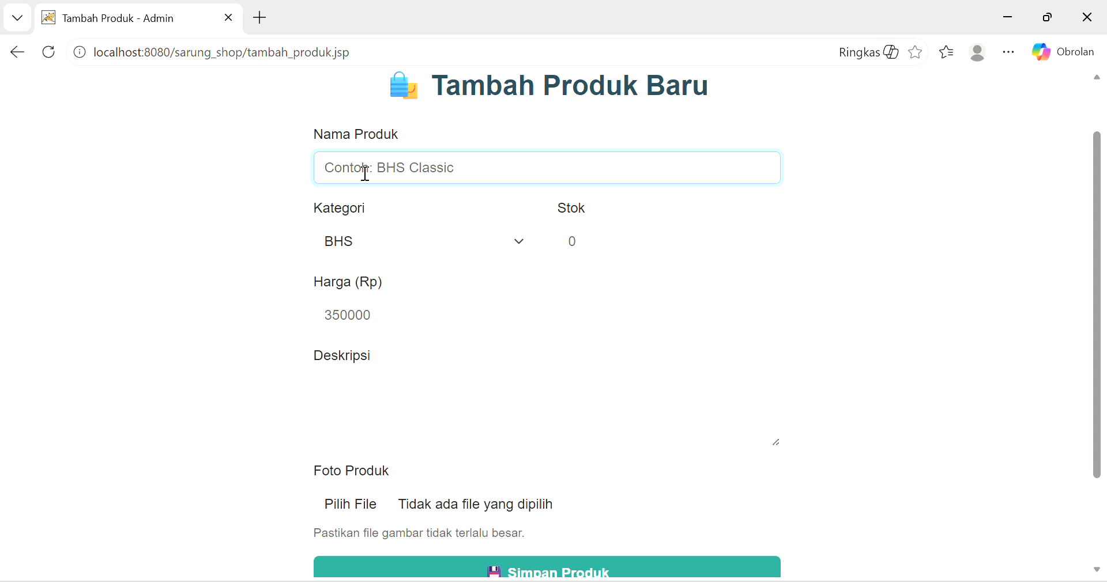
pyautogui.write('BHS K')
pyautogui.click(515, 239)
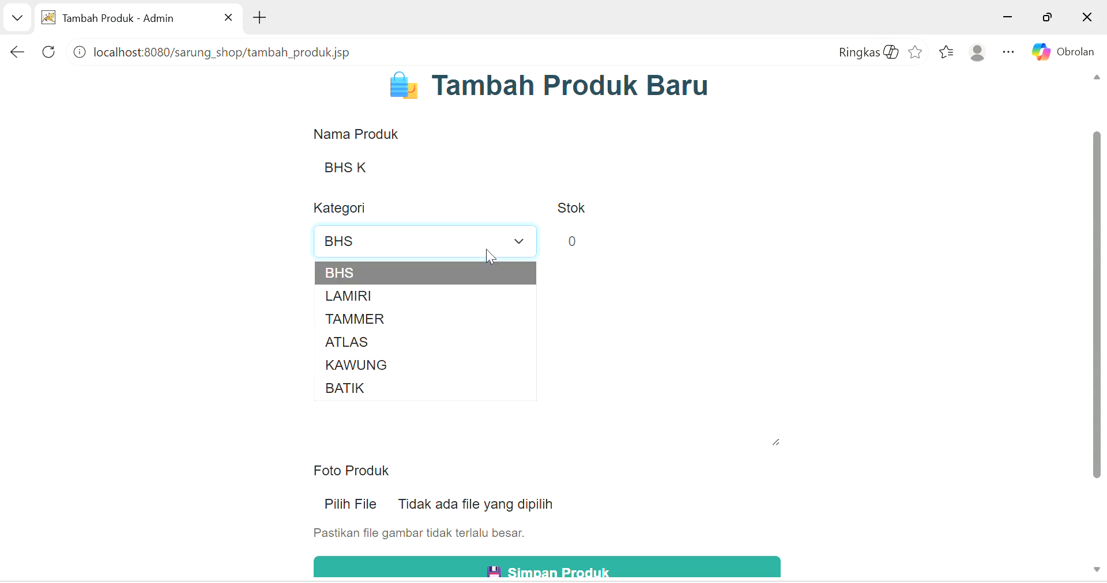
pyautogui.click(412, 273)
pyautogui.click(588, 247)
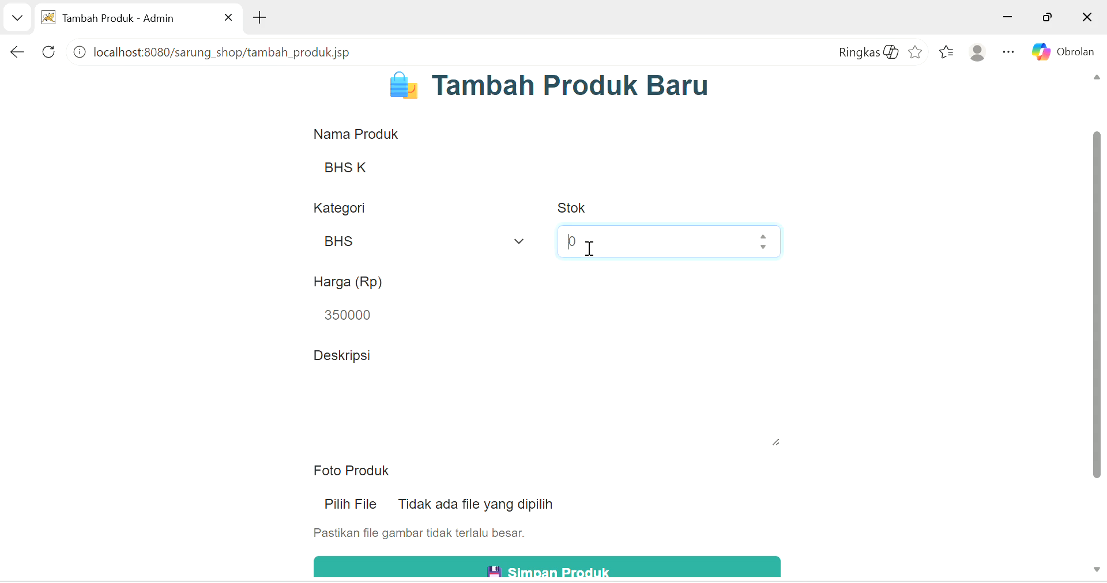
pyautogui.write('5')
pyautogui.click(450, 318)
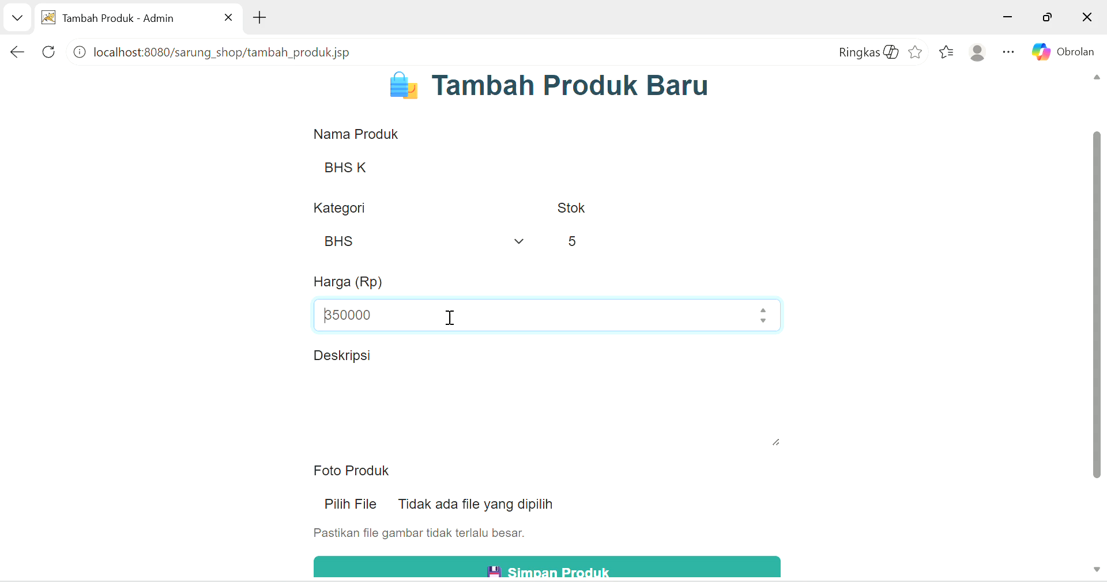
pyautogui.write('1')
pyautogui.write('00')
pyautogui.write('0')
pyautogui.write('000')
pyautogui.write('bagus')
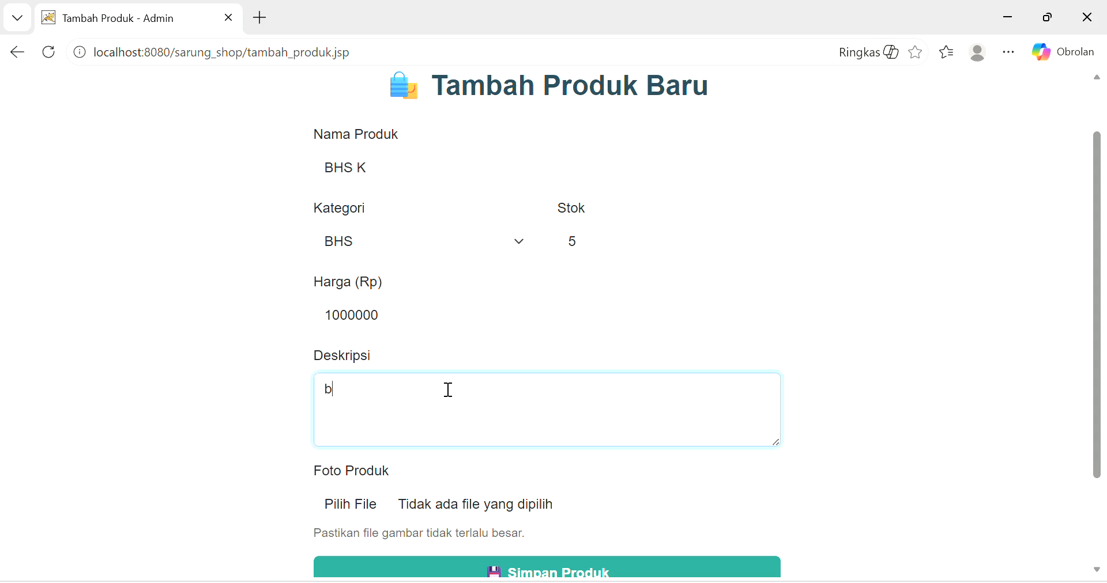
pyautogui.click(363, 504)
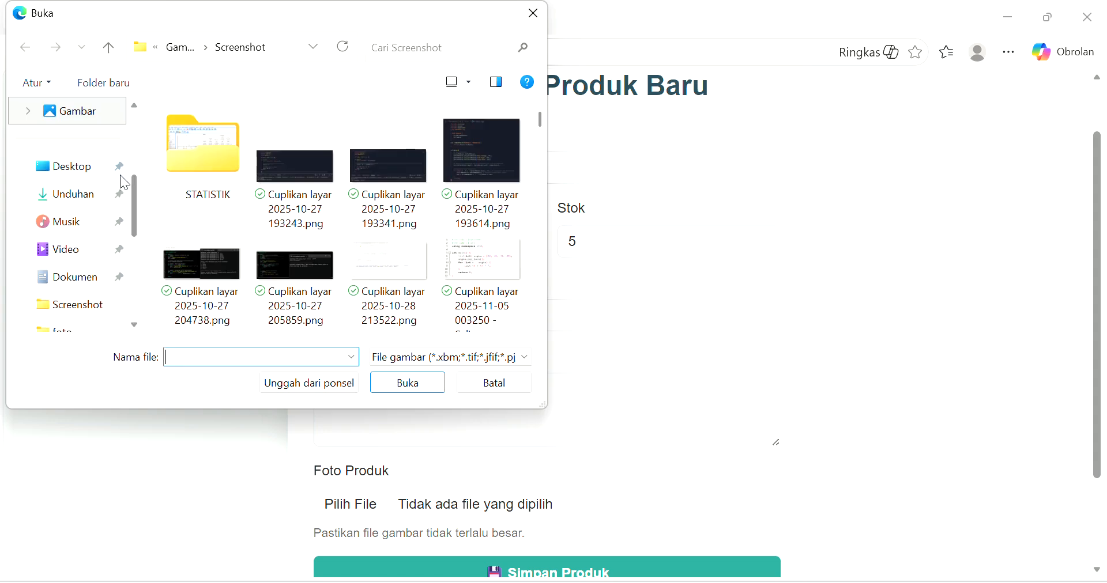
# - In the file dialog, move to the Dokumen folder
pyautogui.scroll(-3, 52, 300)
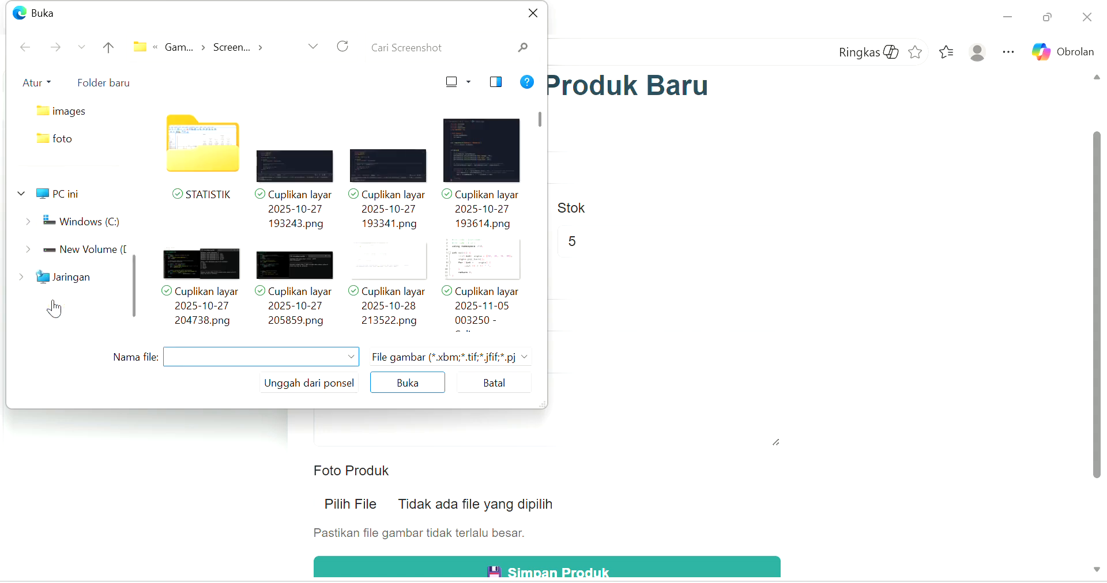
pyautogui.click(76, 137)
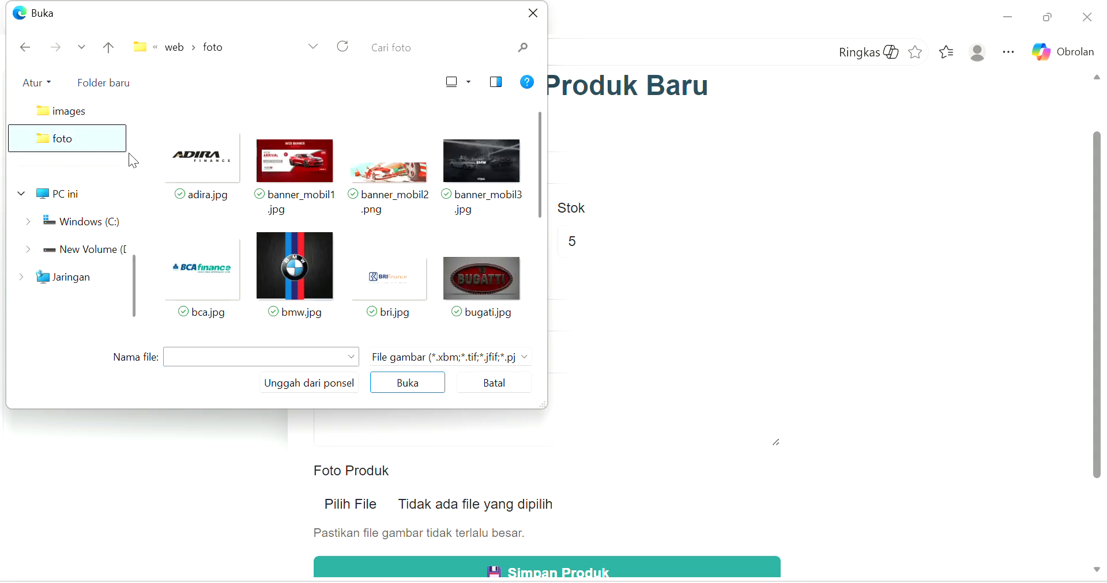
pyautogui.scroll(-3, 313, 268)
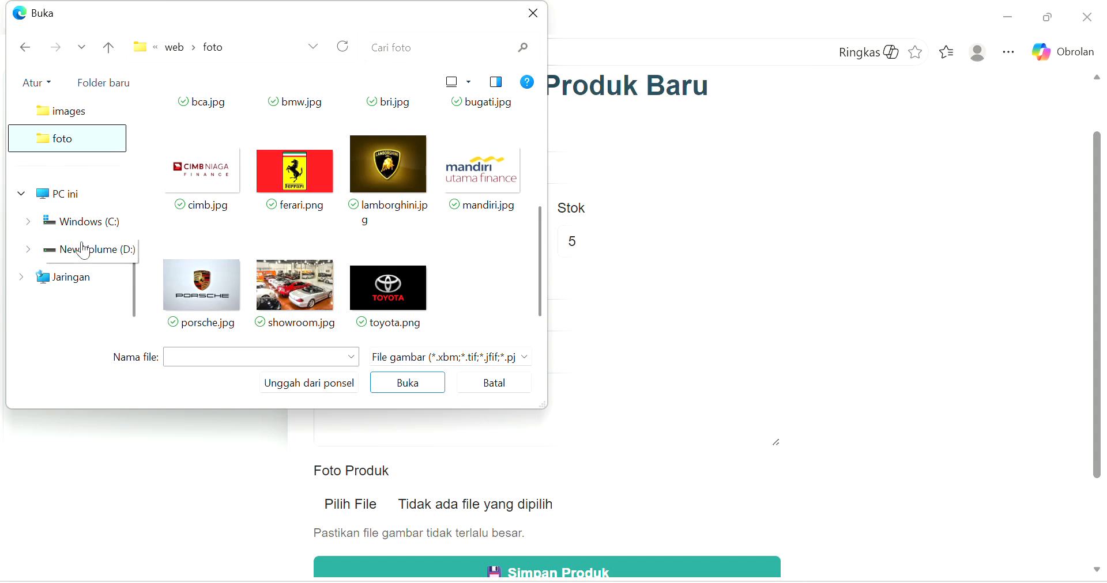
pyautogui.scroll(5, 81, 245)
pyautogui.scroll(-3, 81, 241)
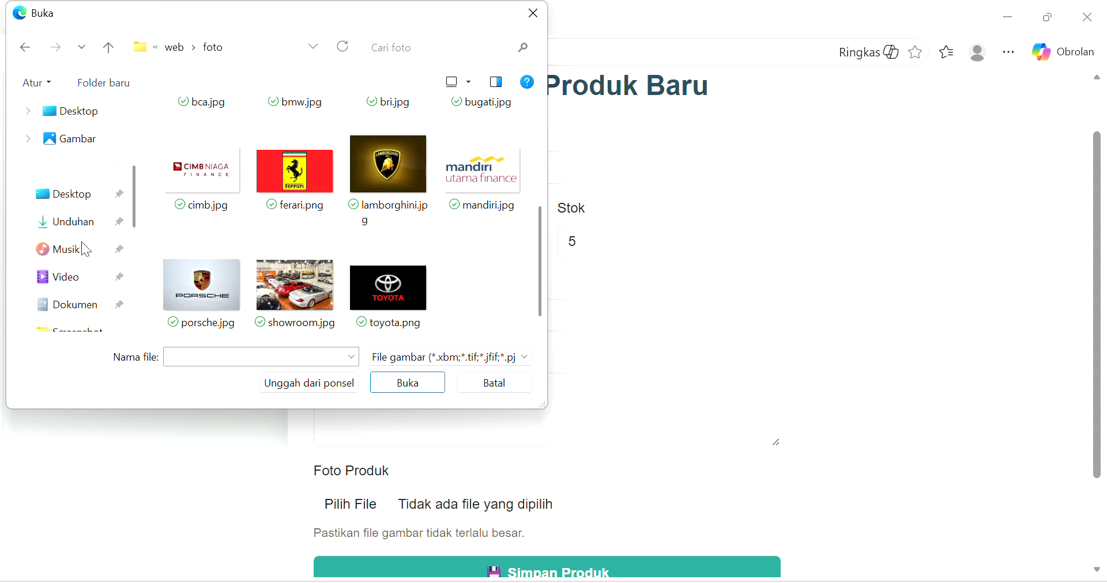
pyautogui.scroll(-2, 81, 241)
pyautogui.click(73, 195)
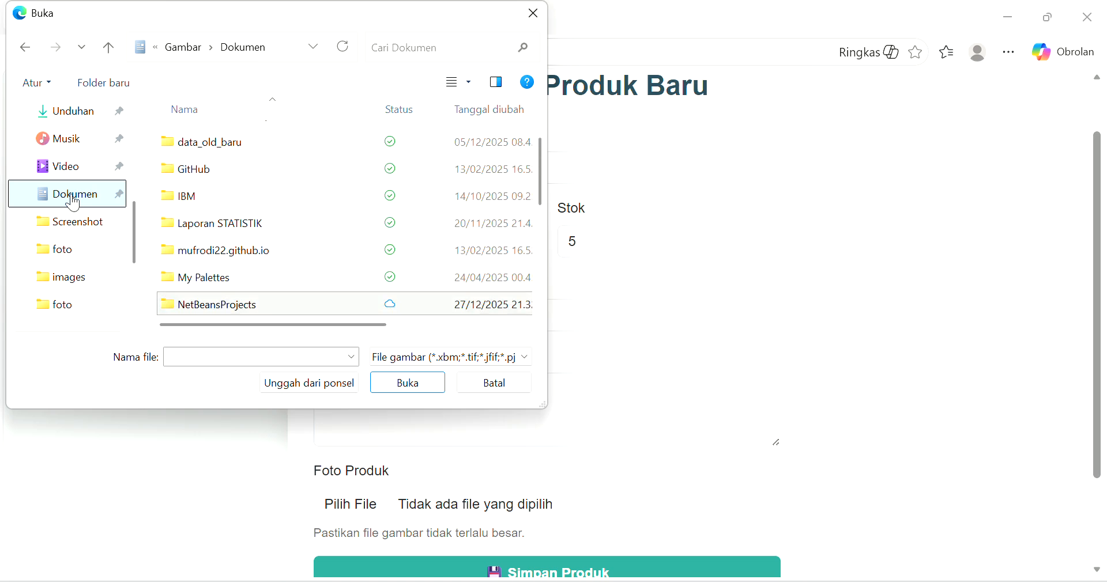
# - Browse NetBeansProjects > sarung_shop > web > foto and attach bhs-m-sic2-gold.jpg as the photo
pyautogui.doubleClick(230, 309)
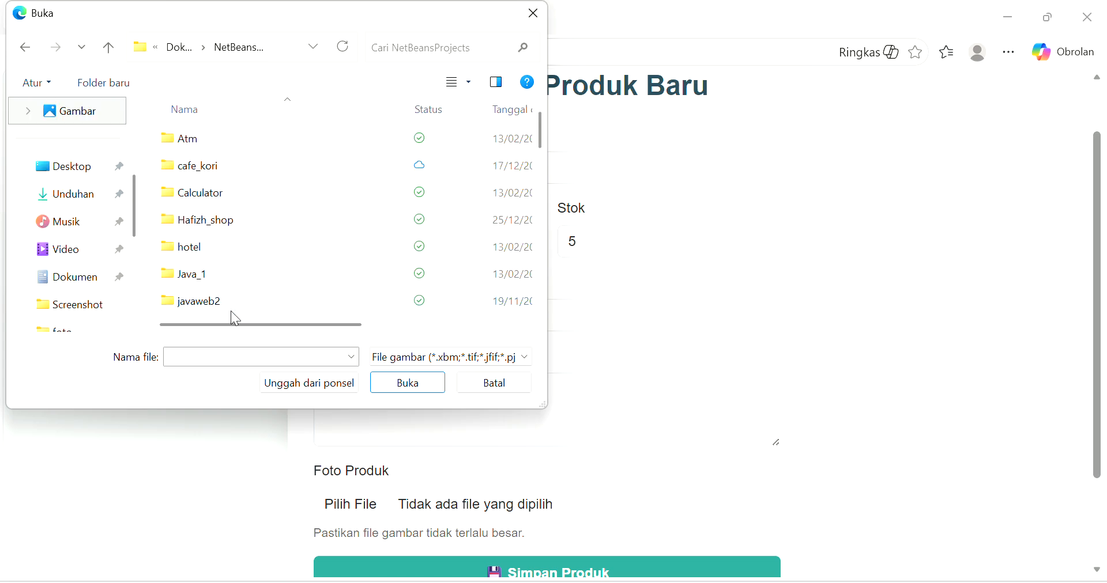
pyautogui.scroll(-8, 195, 234)
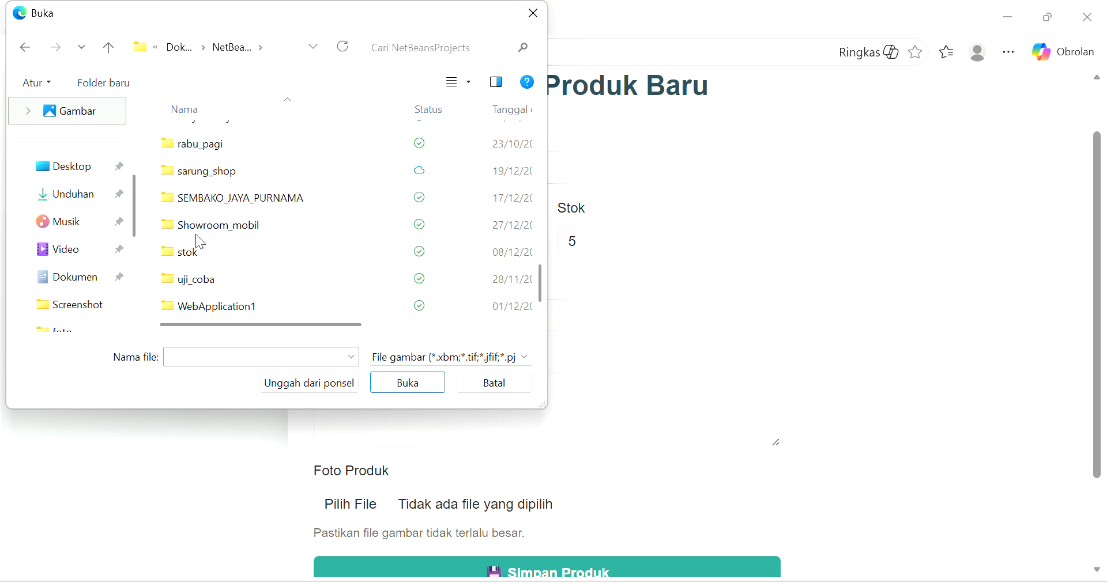
pyautogui.doubleClick(212, 173)
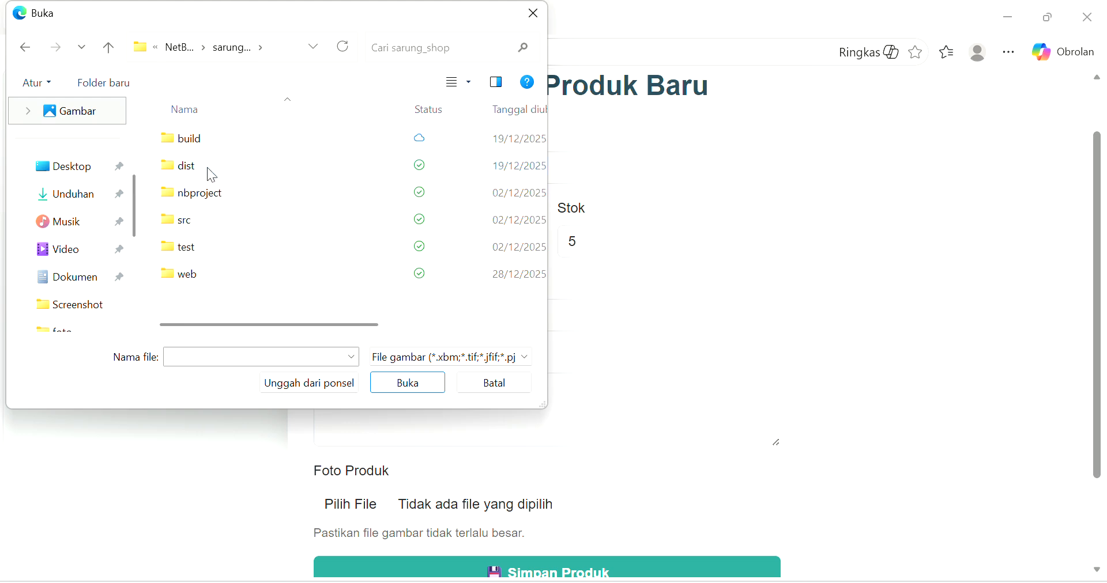
pyautogui.click(185, 253)
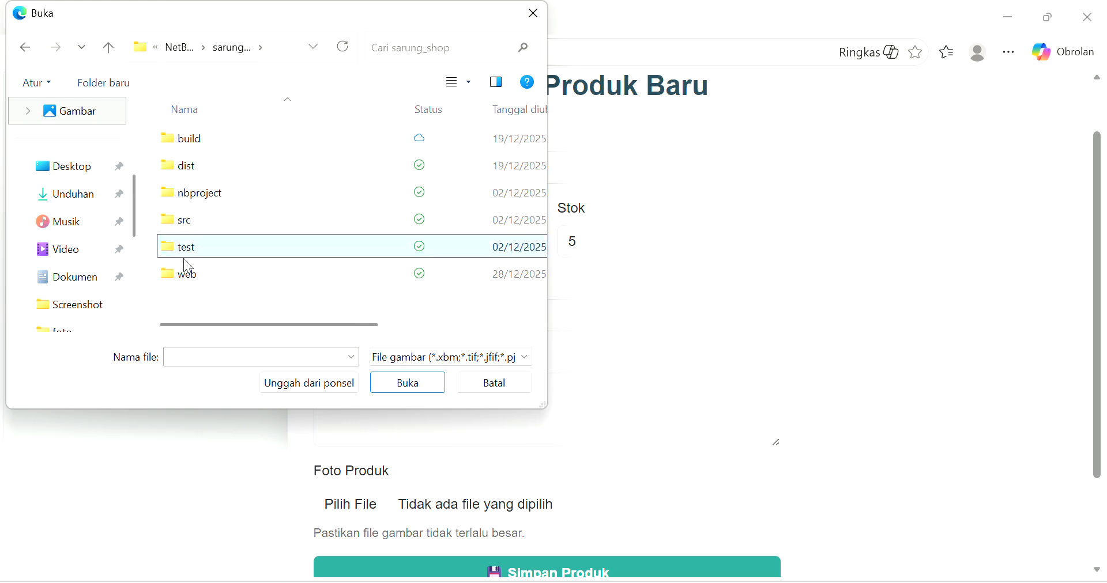
pyautogui.doubleClick(188, 271)
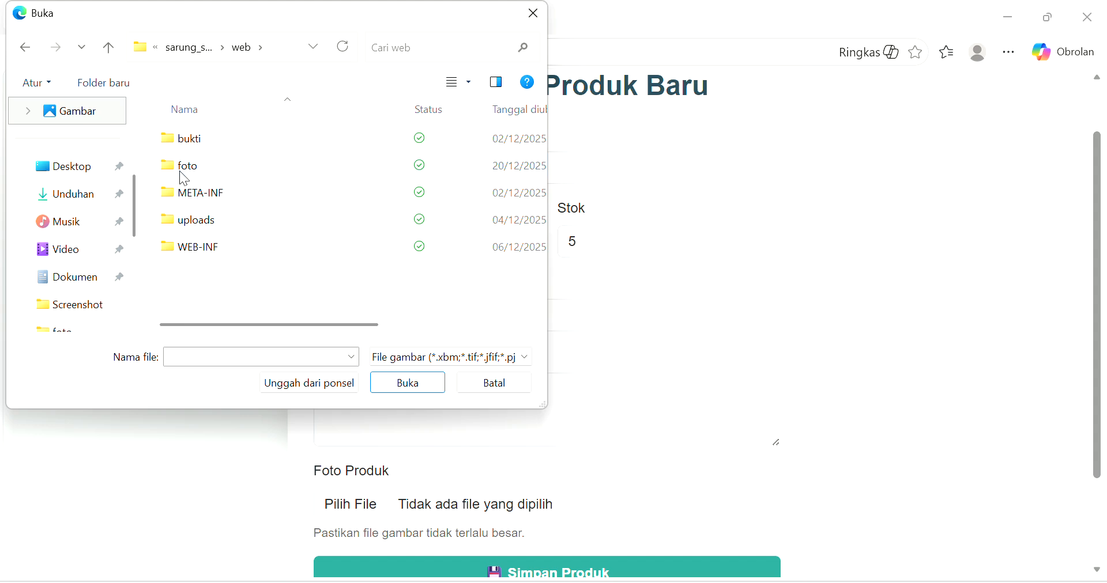
pyautogui.doubleClick(180, 171)
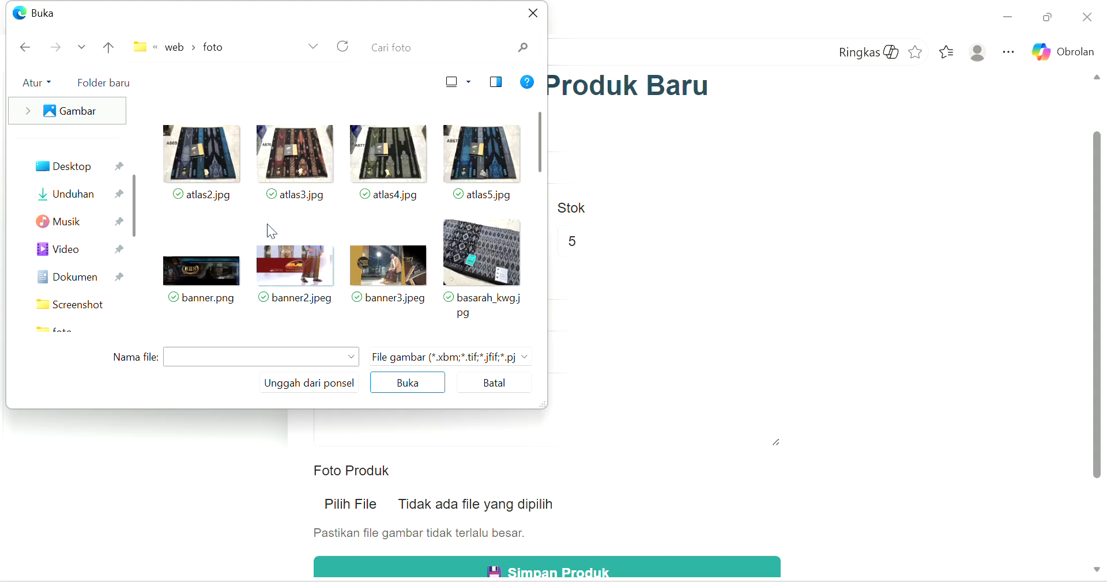
pyautogui.scroll(-4, 268, 224)
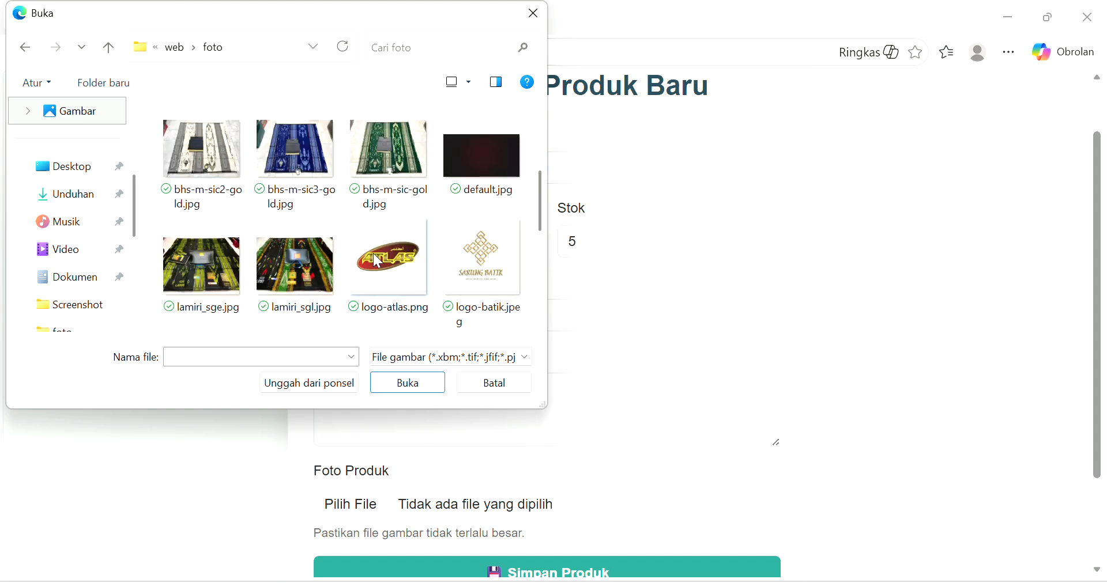
pyautogui.click(210, 149)
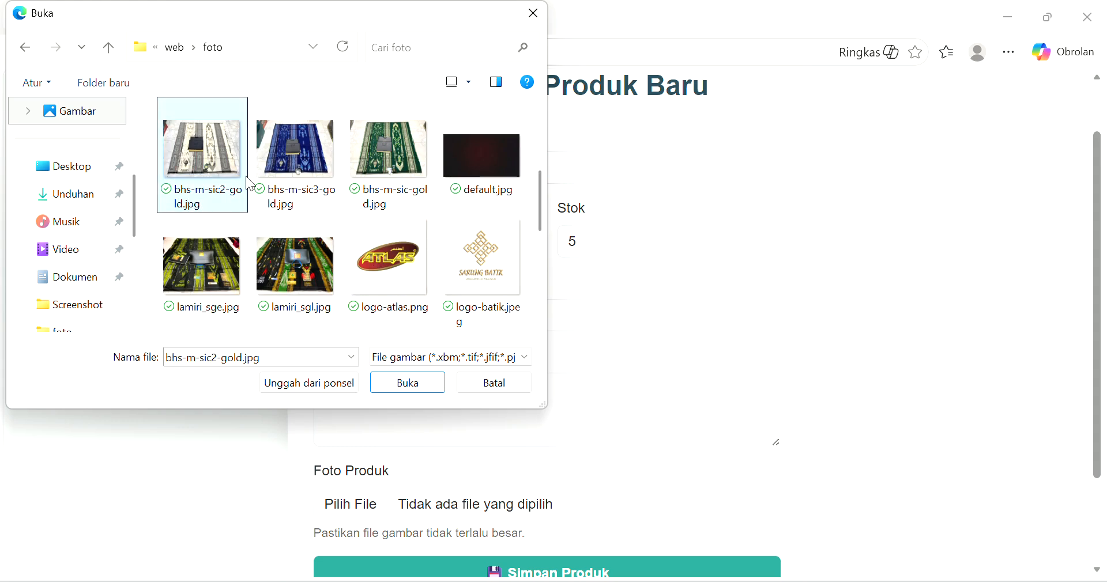
pyautogui.click(408, 383)
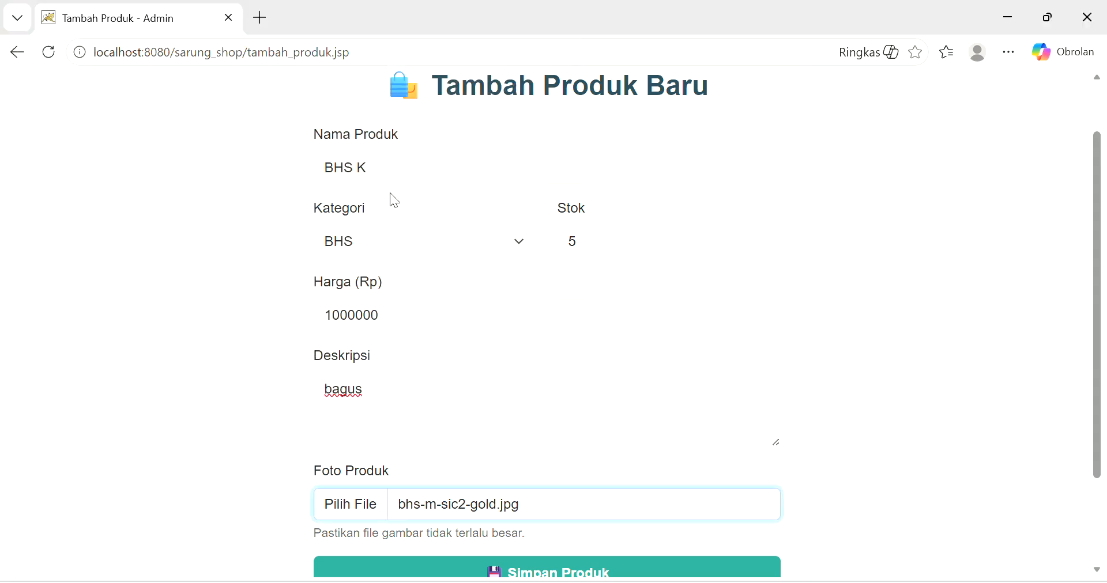
pyautogui.click(373, 160)
# - Rename the product to BHS M and save it, dismissing the confirmation
pyautogui.press('BackSpace')
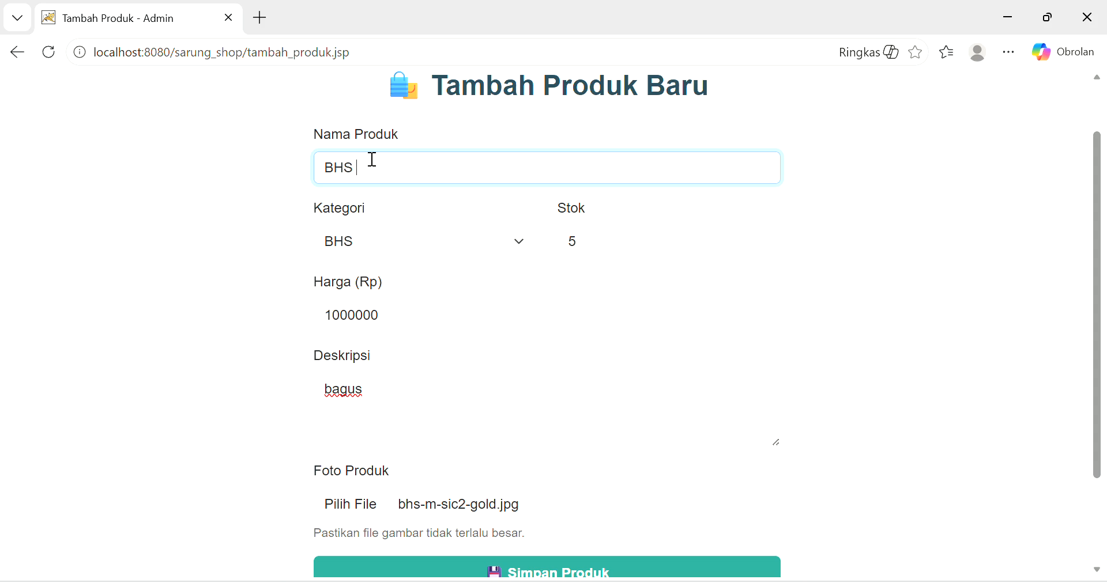
pyautogui.write('M')
pyautogui.scroll(-2, 472, 337)
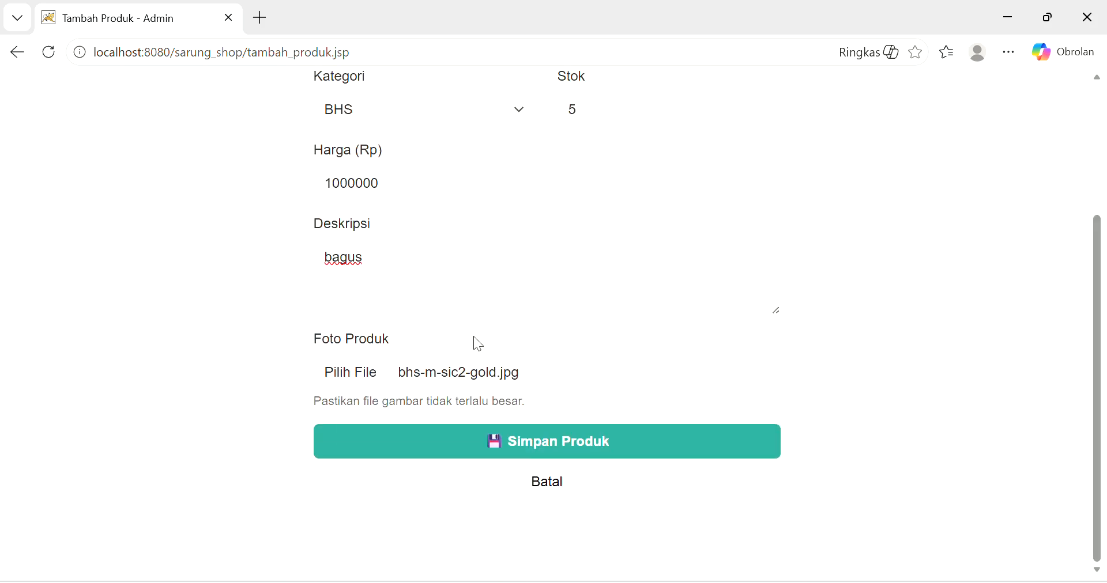
pyautogui.click(562, 457)
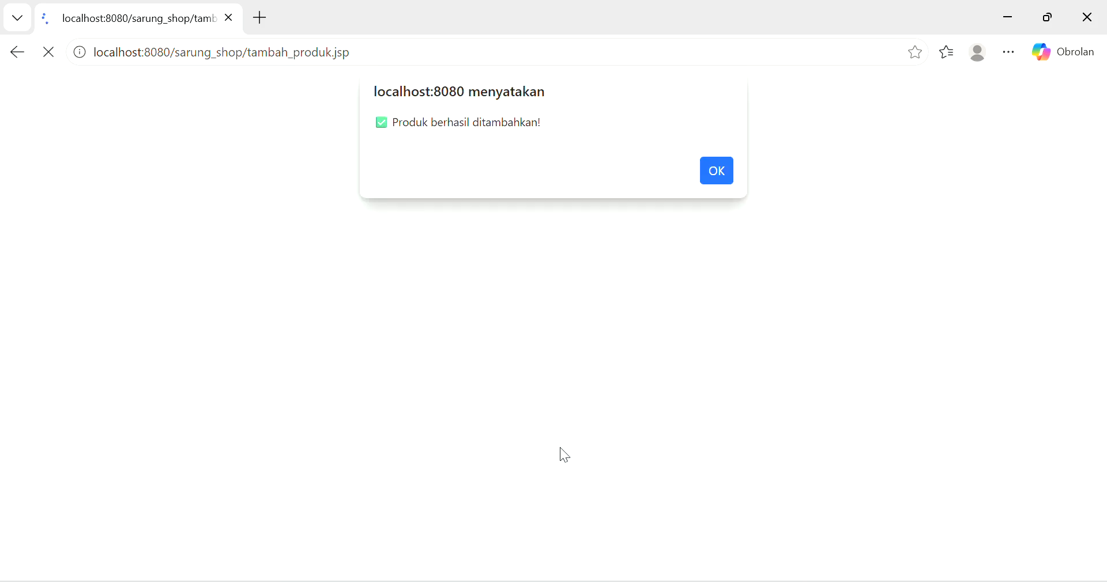
pyautogui.click(702, 171)
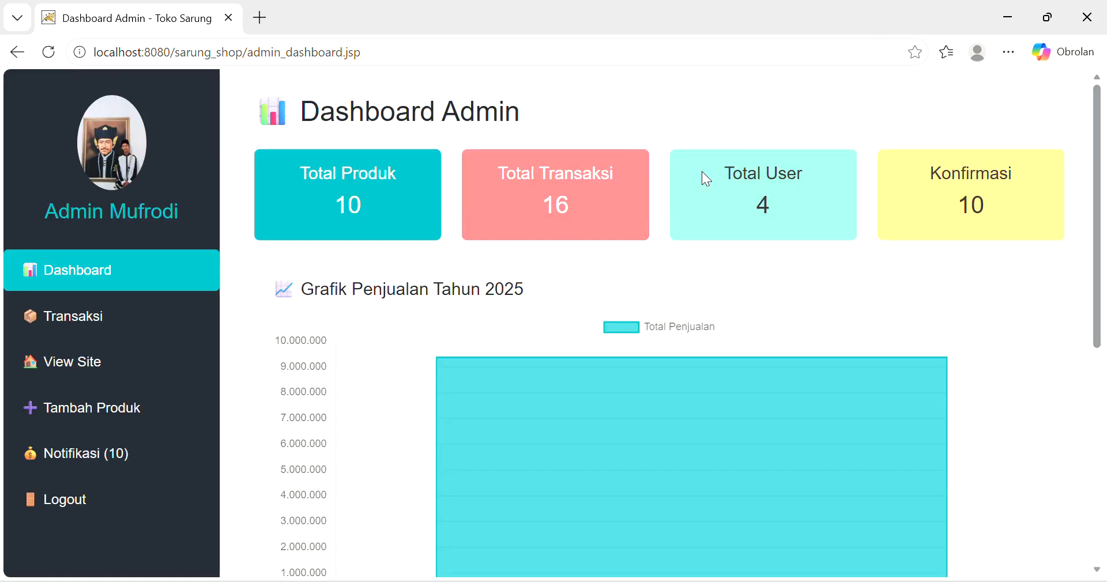
# - Check the storefront product collection, then return to the admin dashboard
pyautogui.click(55, 370)
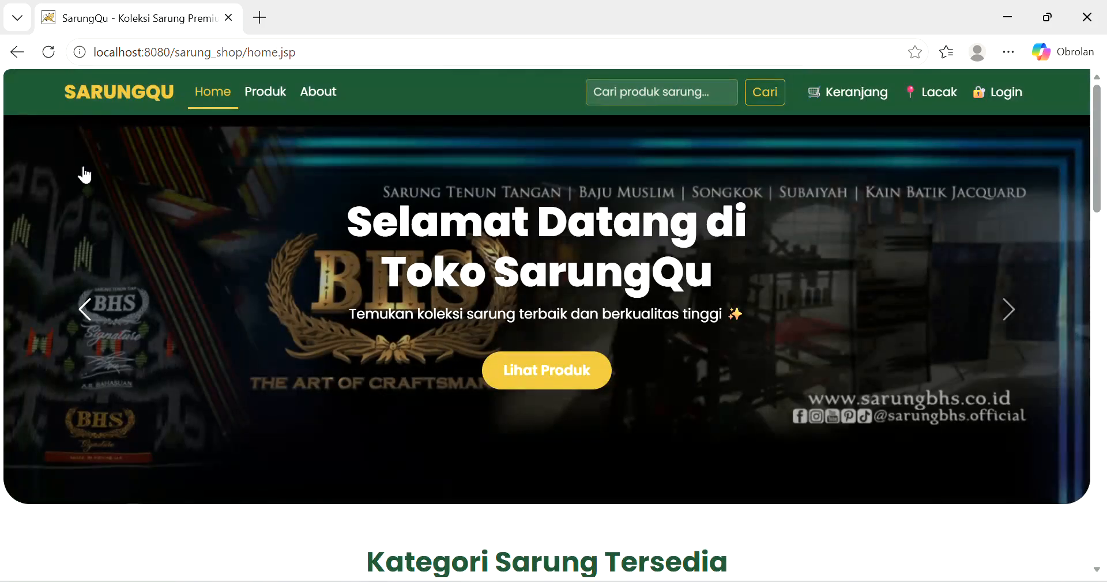
pyautogui.click(264, 91)
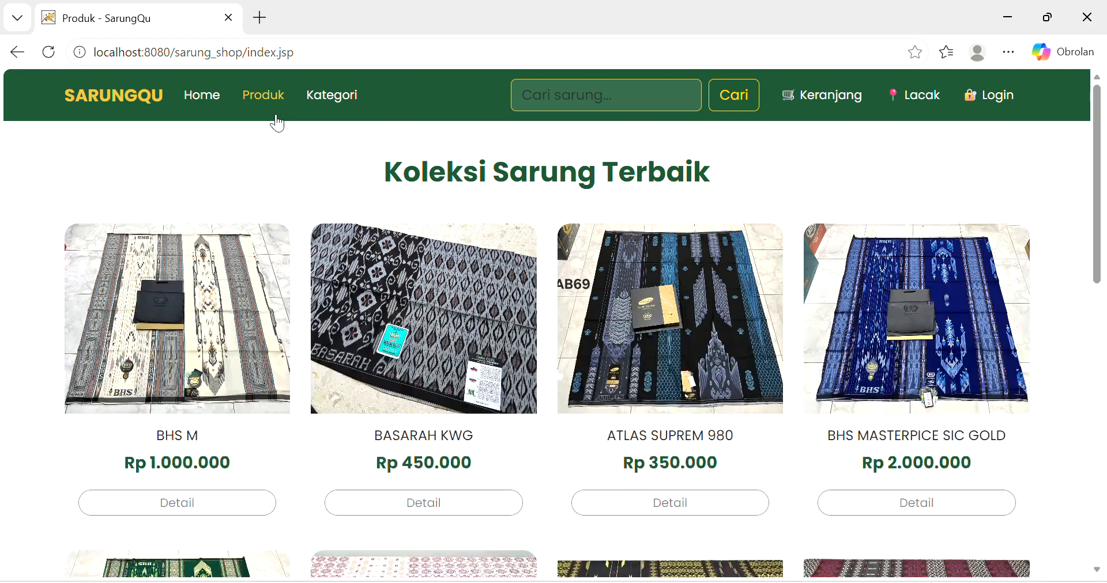
pyautogui.scroll(-2, 193, 398)
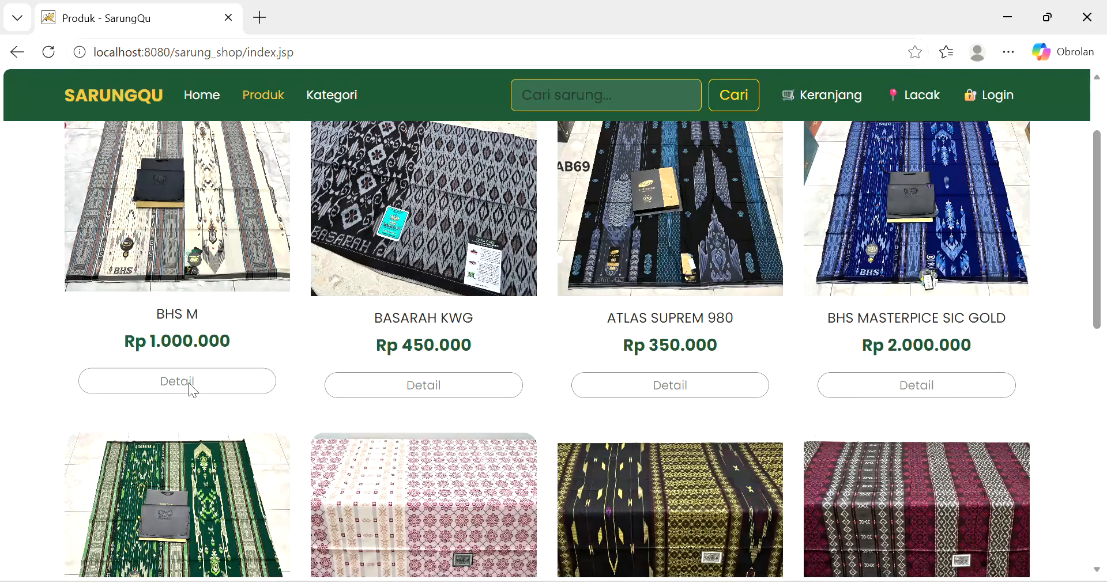
pyautogui.scroll(2, 180, 231)
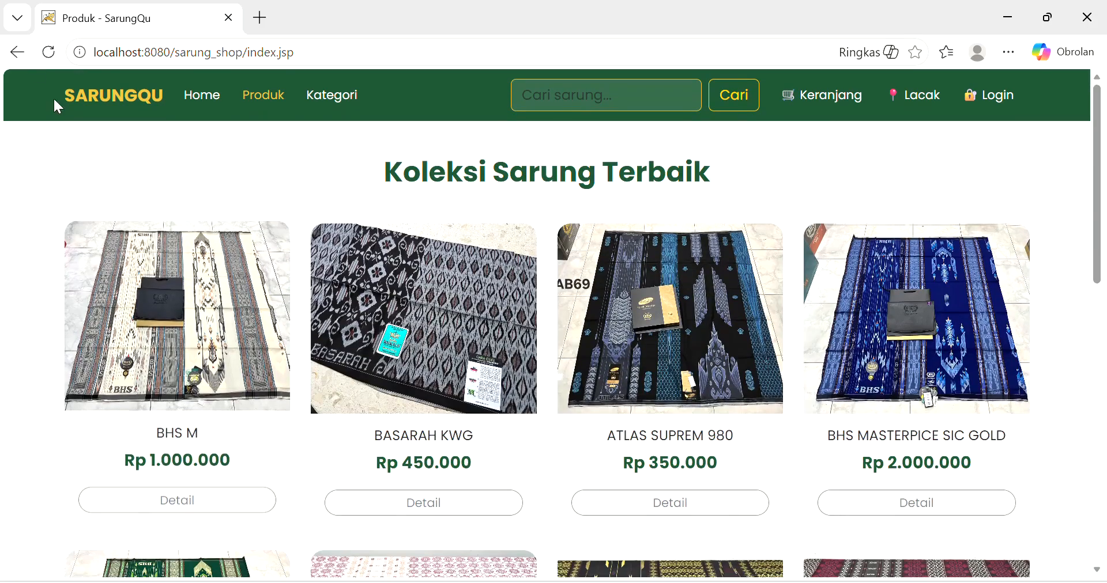
pyautogui.click(19, 53)
pyautogui.click(19, 54)
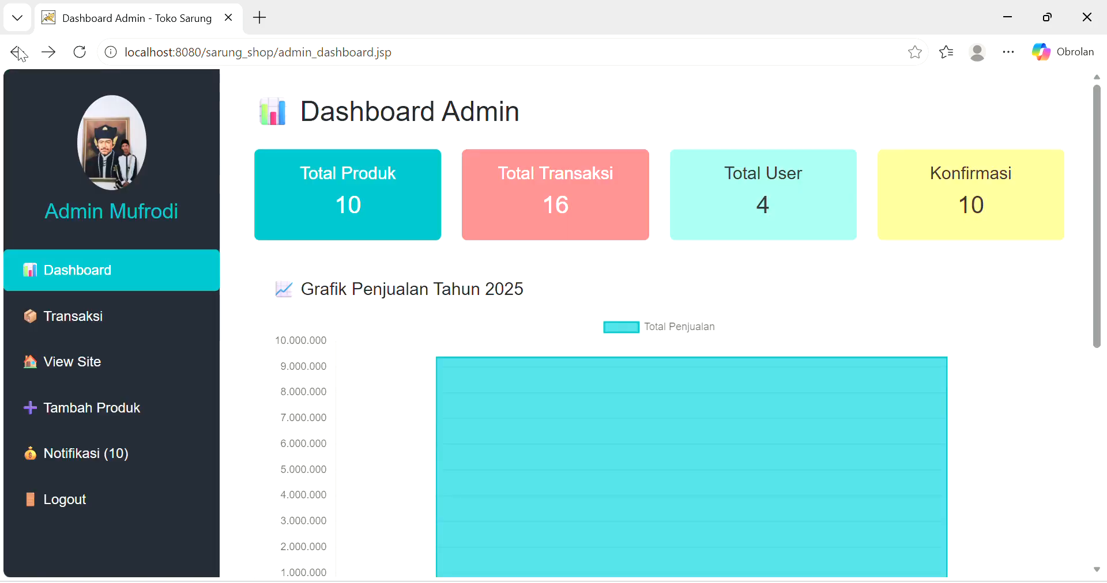
pyautogui.click(68, 473)
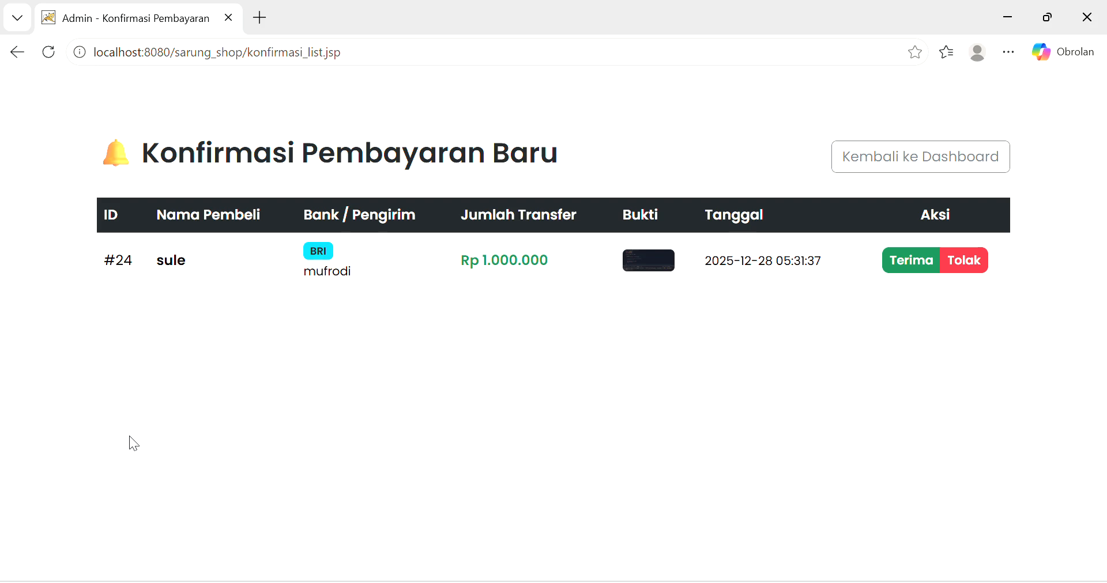
pyautogui.click(16, 47)
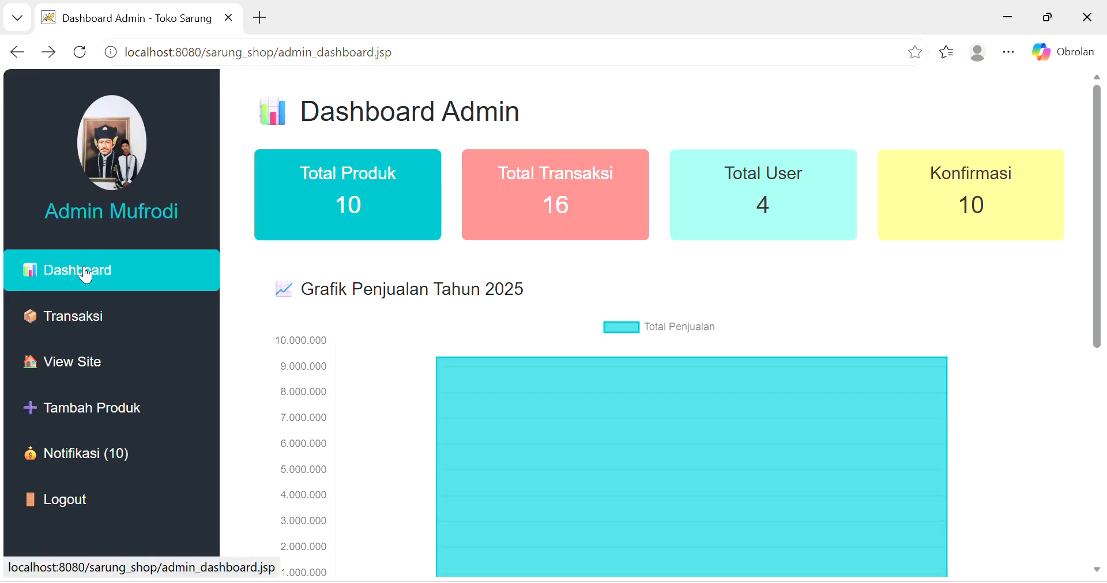
pyautogui.scroll(-2, 54, 408)
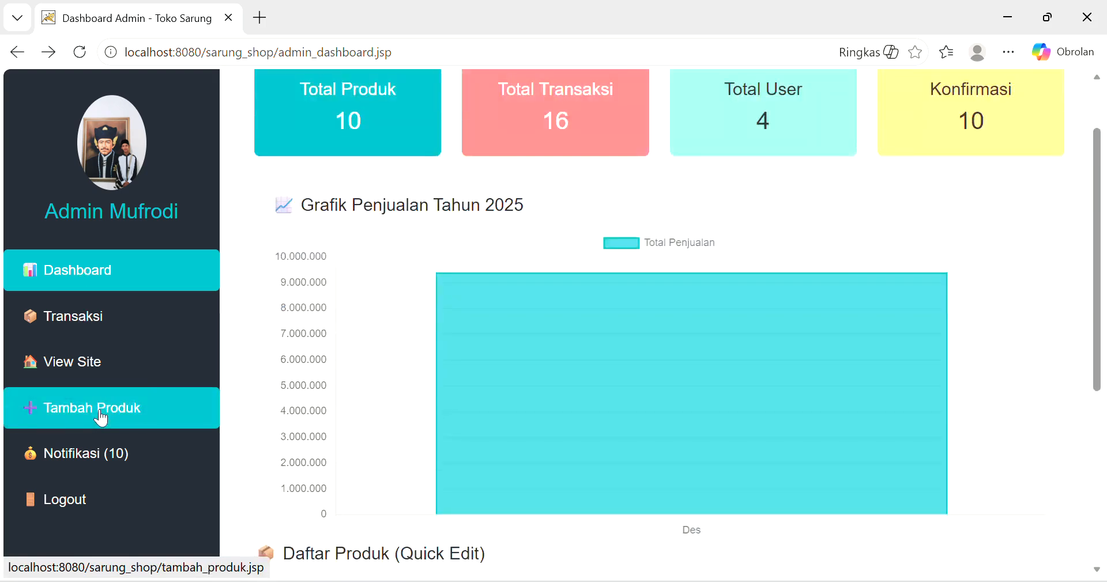
pyautogui.scroll(-5, 535, 441)
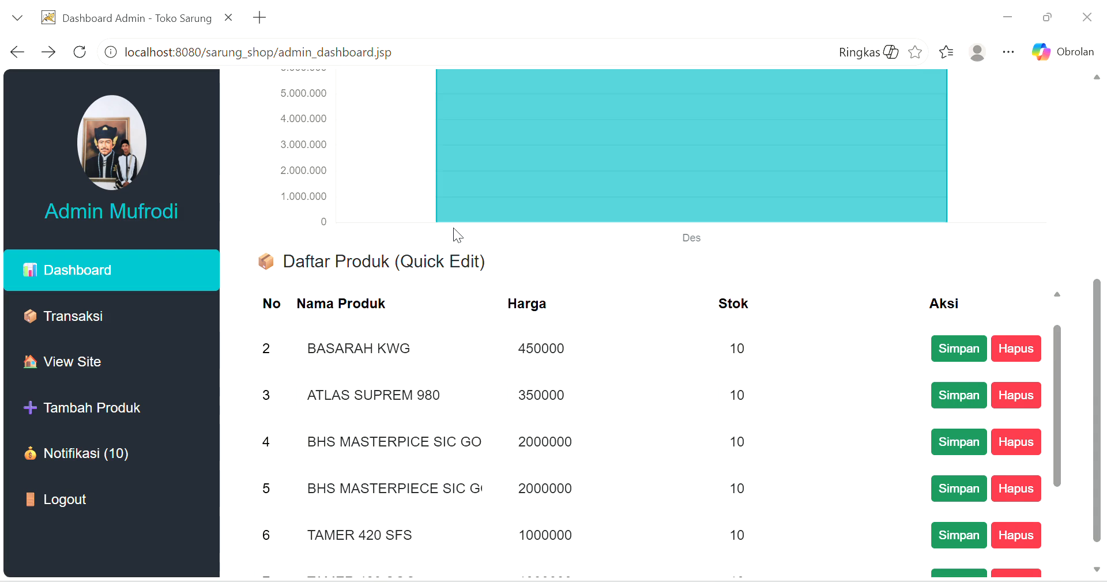
pyautogui.scroll(6, 453, 227)
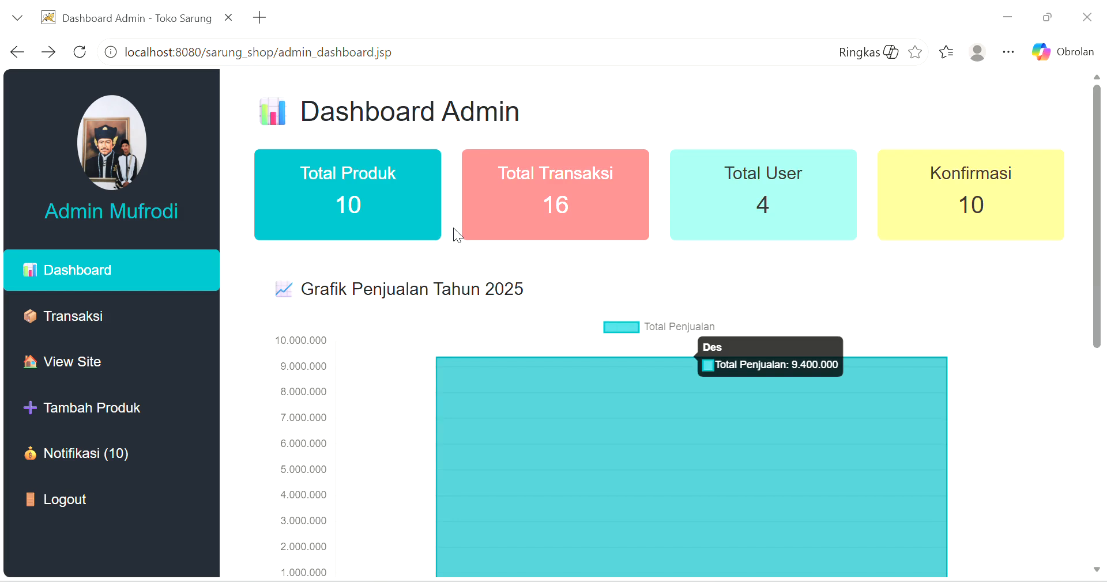
pyautogui.scroll(-3, 445, 254)
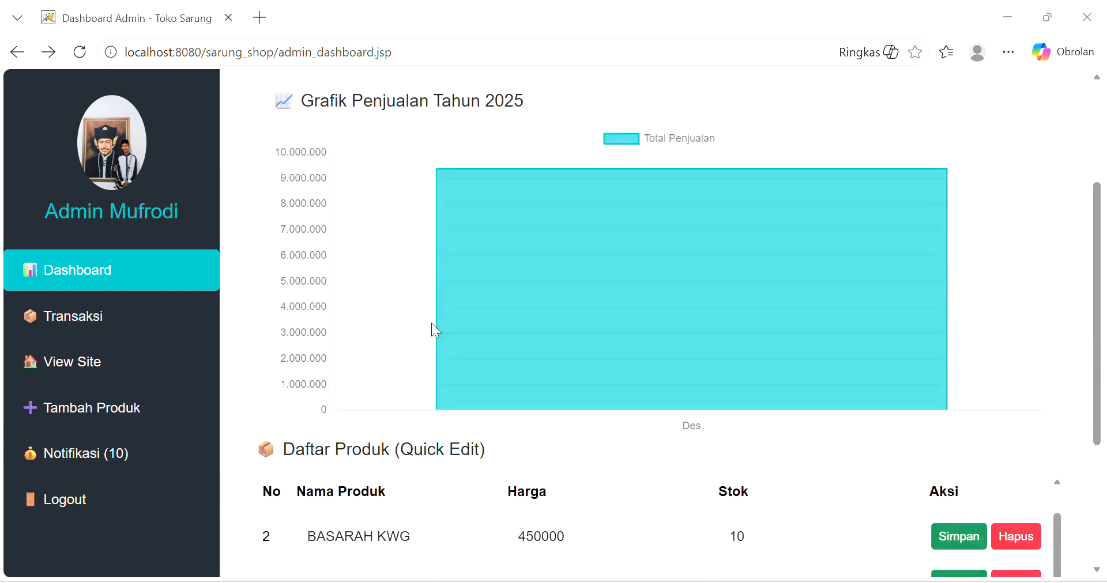